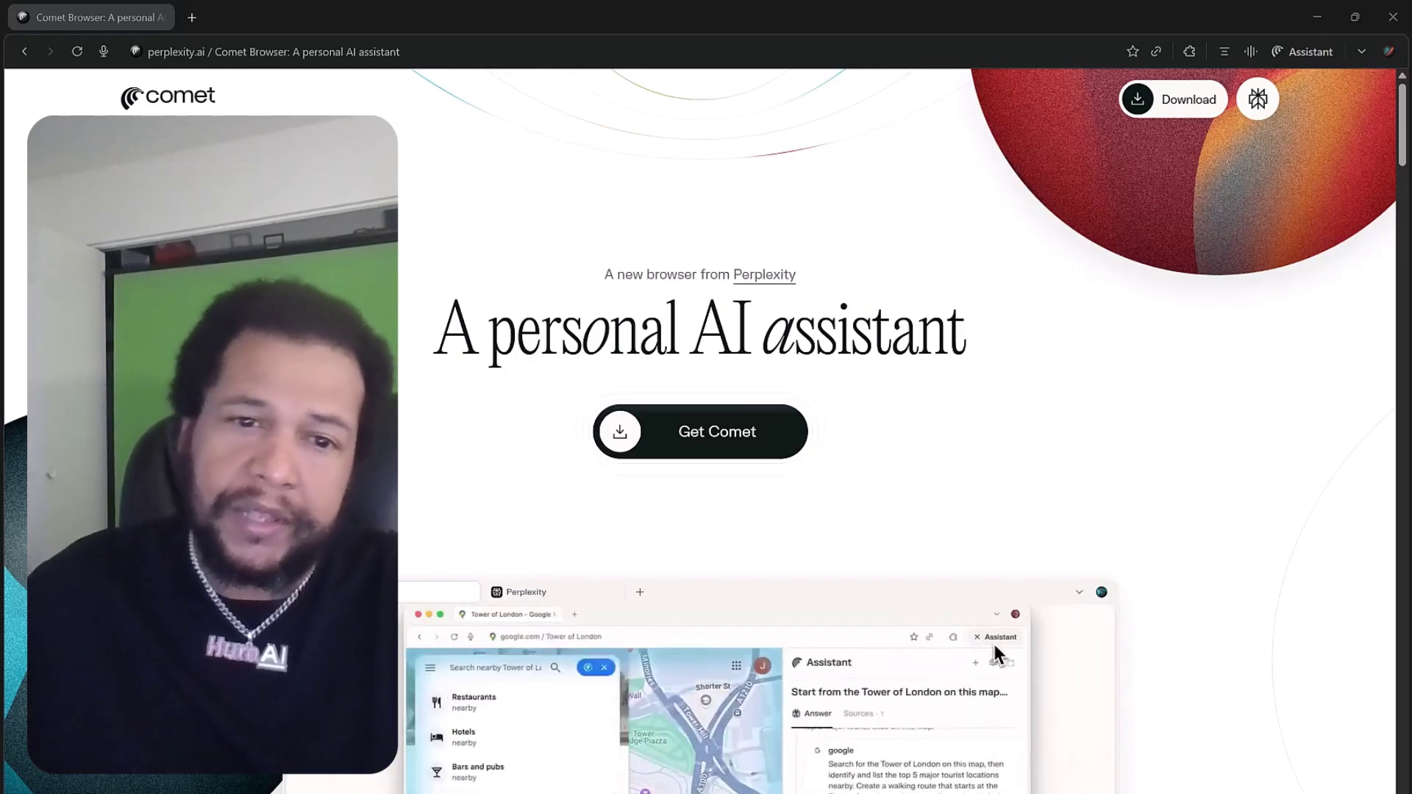
Step: Open a new tab to reach Comet's start page with its 'Ask anything' box
scroll(1108, 361, "down", 1)
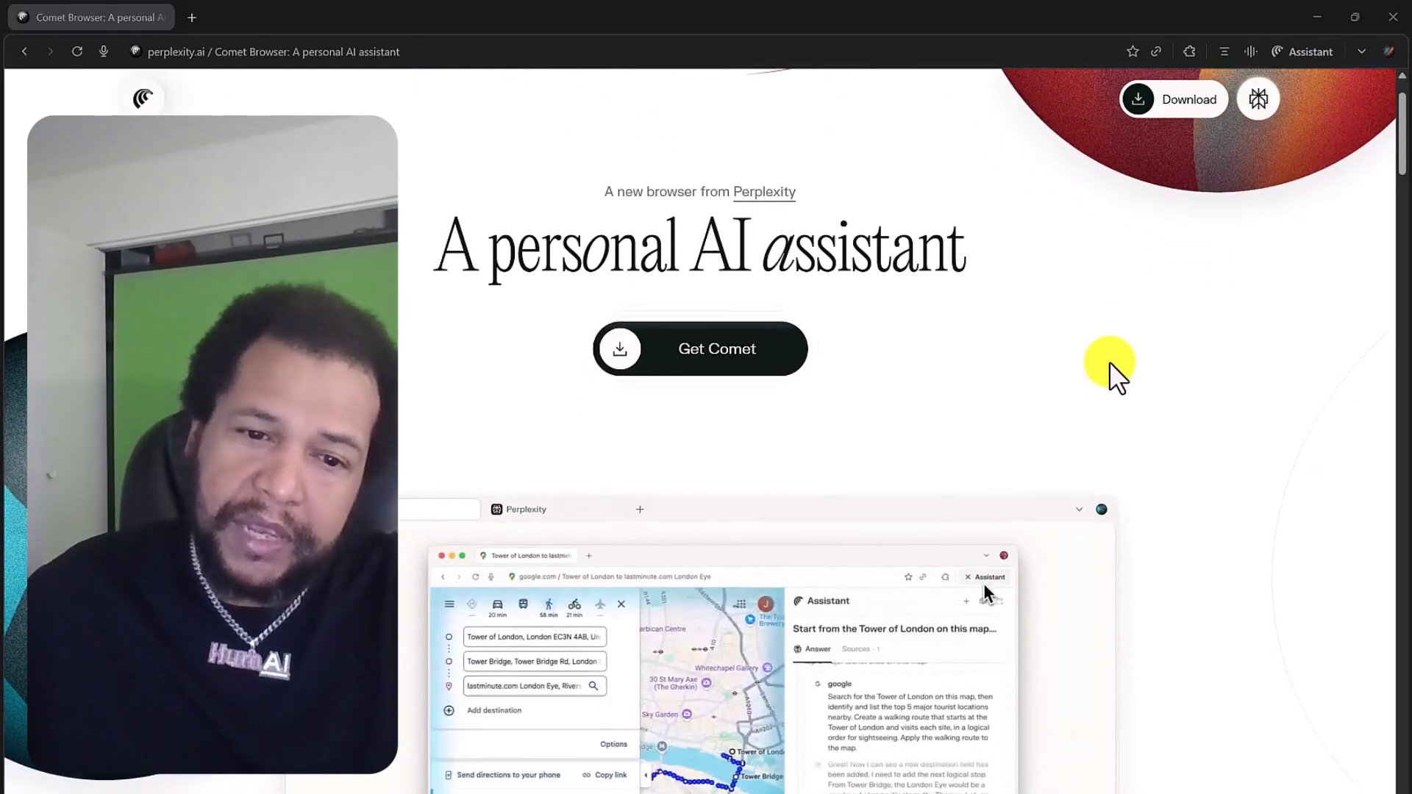
scroll(1108, 361, "down", 3)
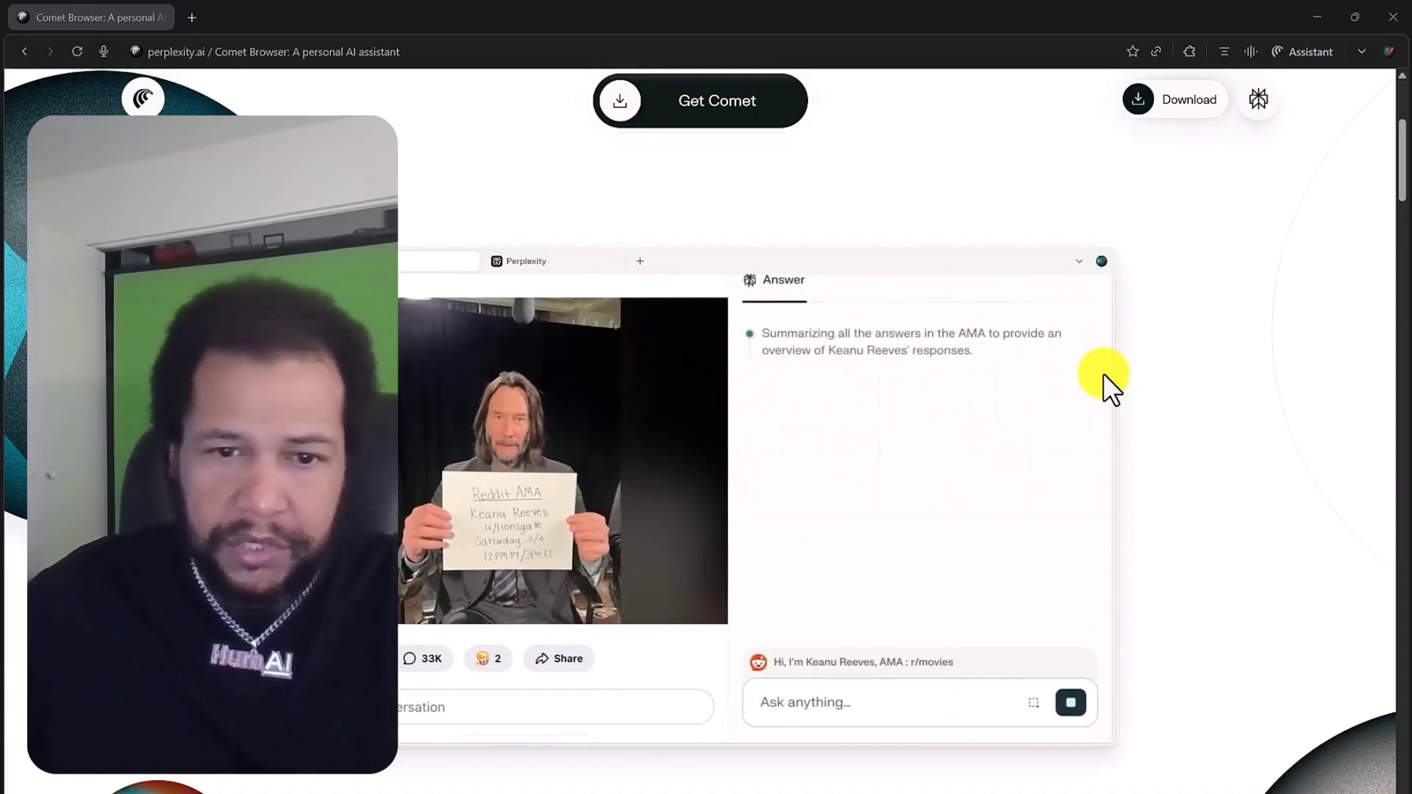
scroll(1103, 373, "down", 2)
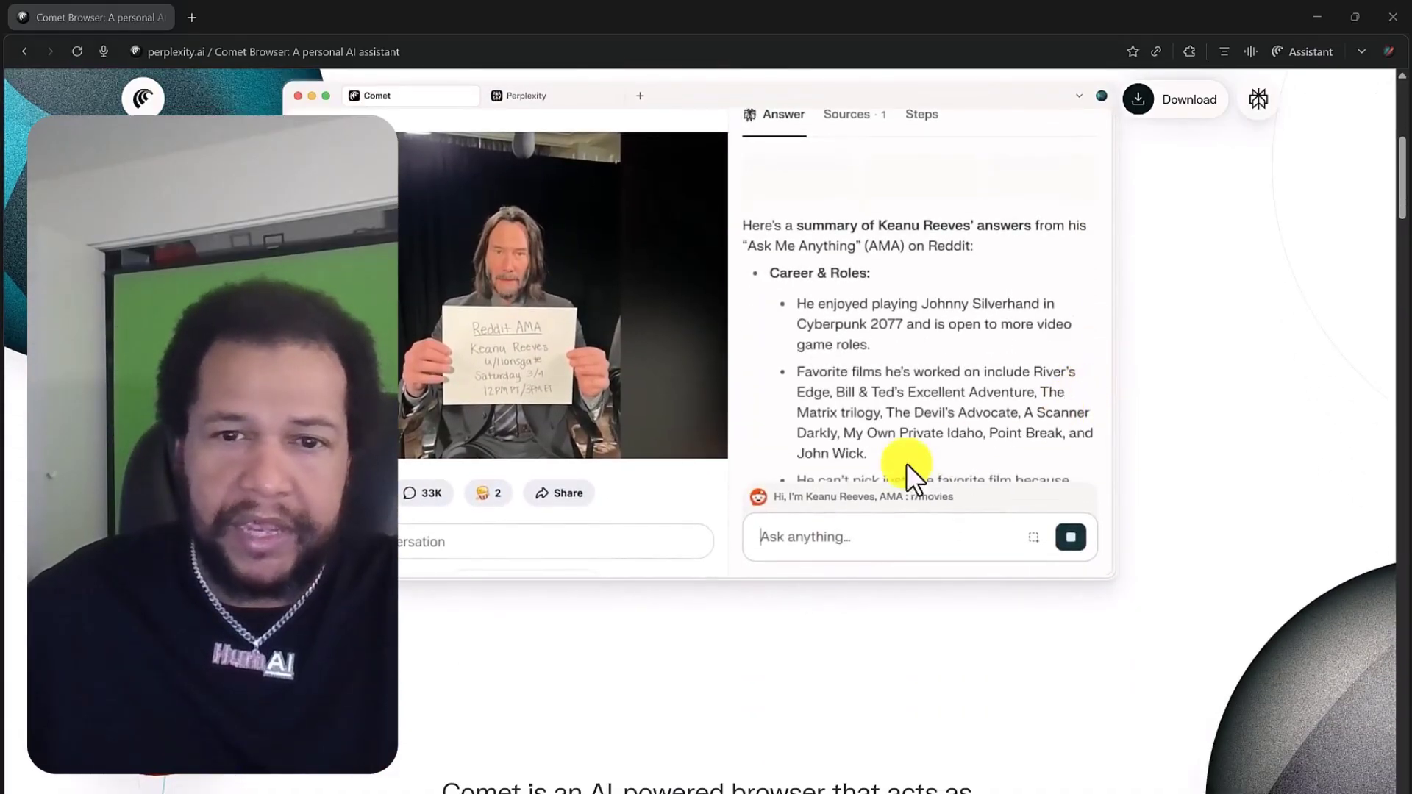
scroll(1083, 480, "down", 5)
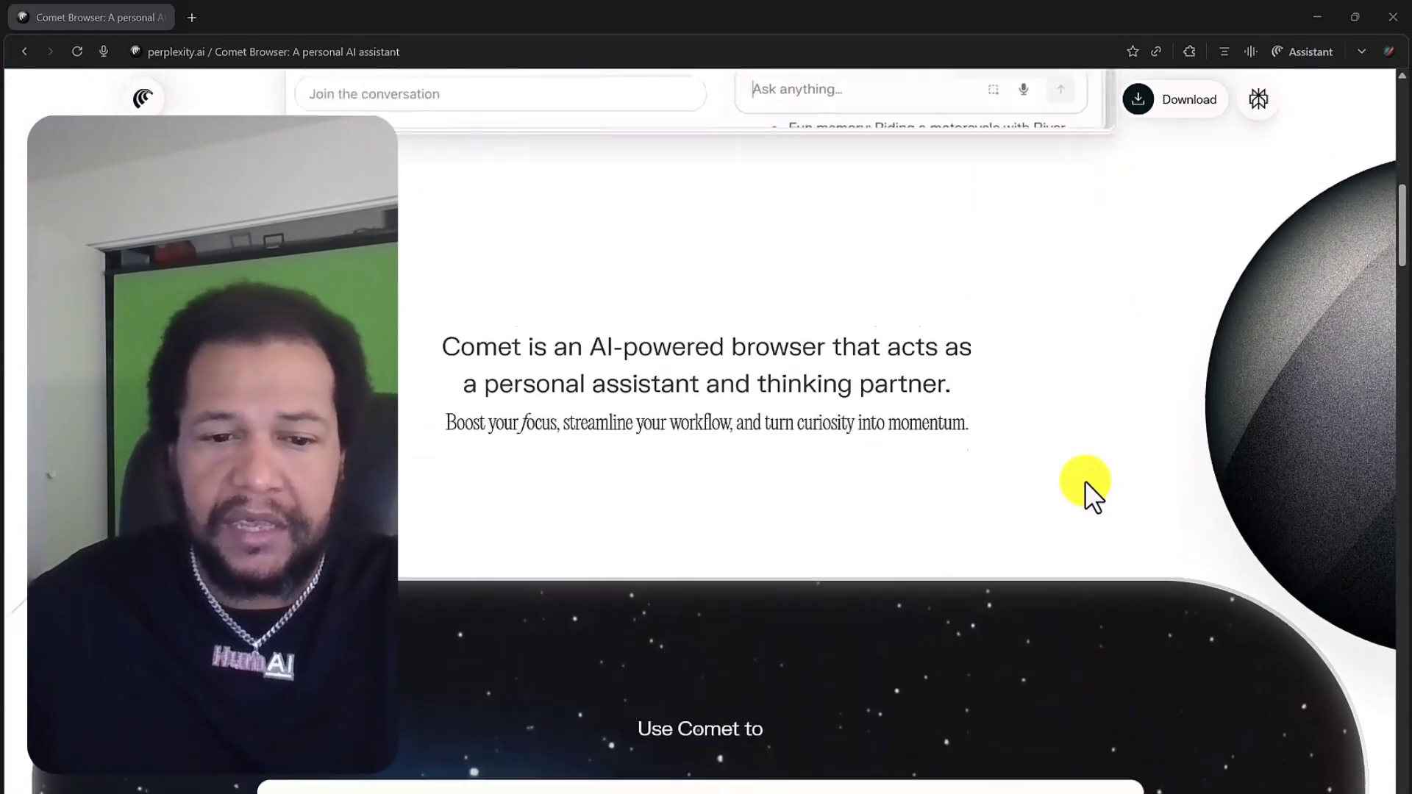
scroll(1084, 480, "down", 12)
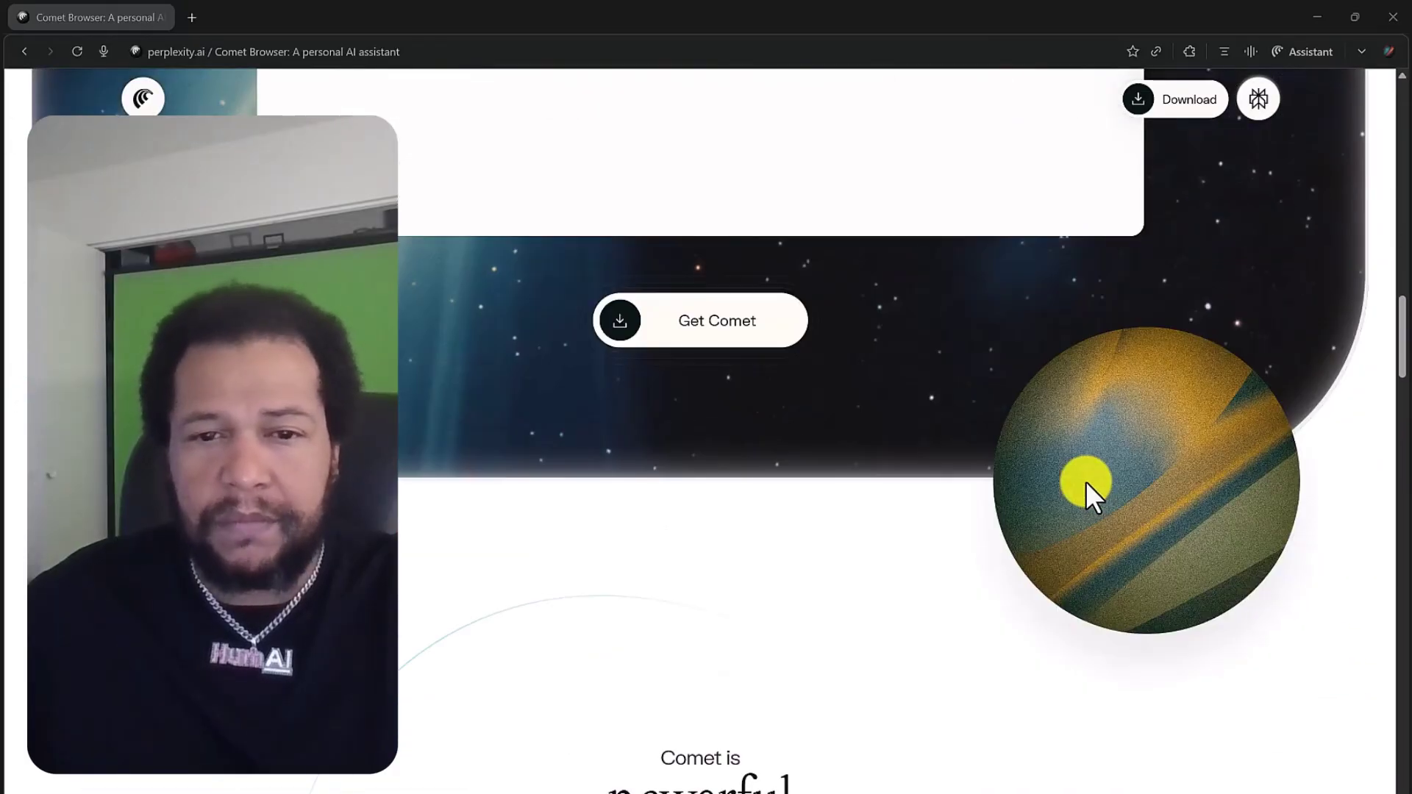
scroll(1085, 482, "down", 10)
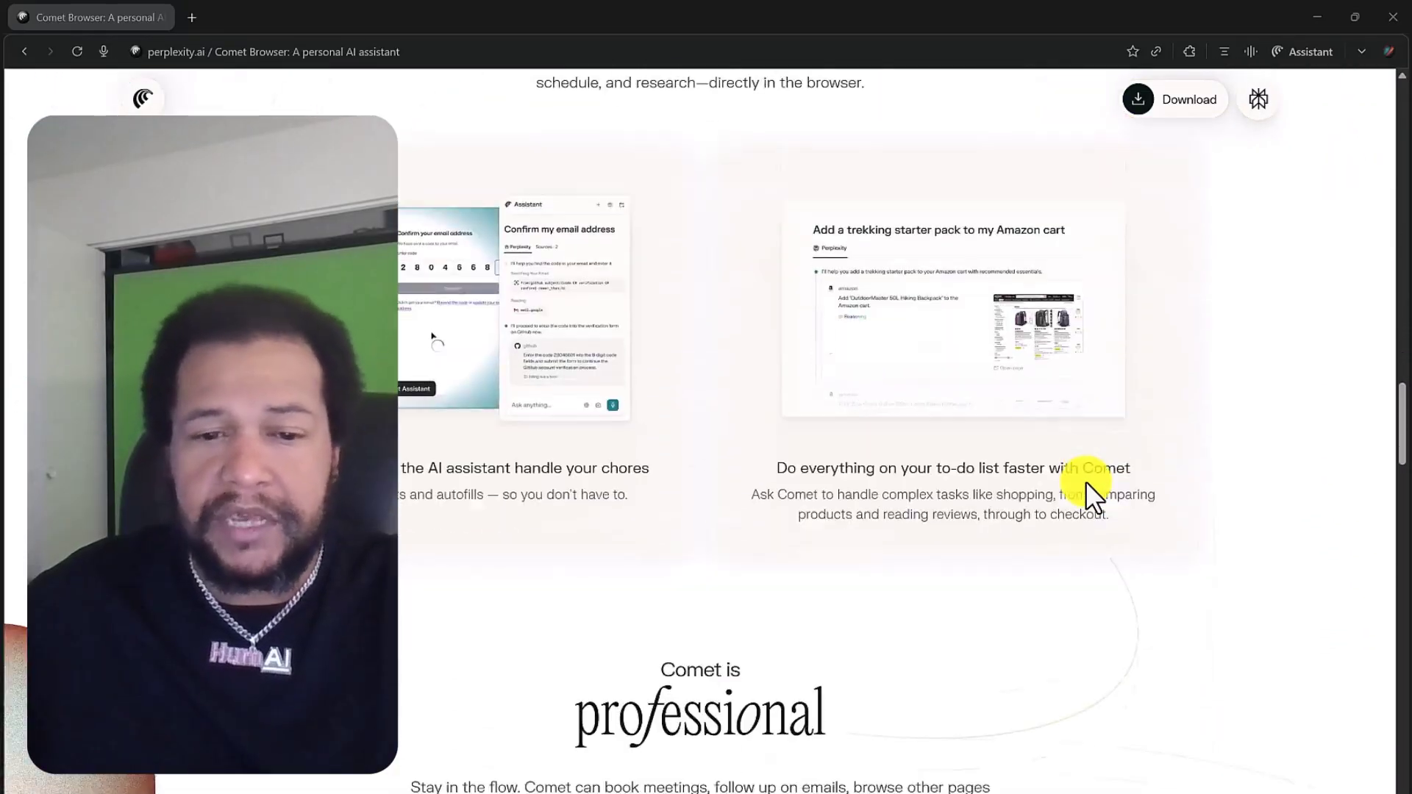
scroll(1085, 481, "down", 4)
scroll(1086, 480, "up", 15)
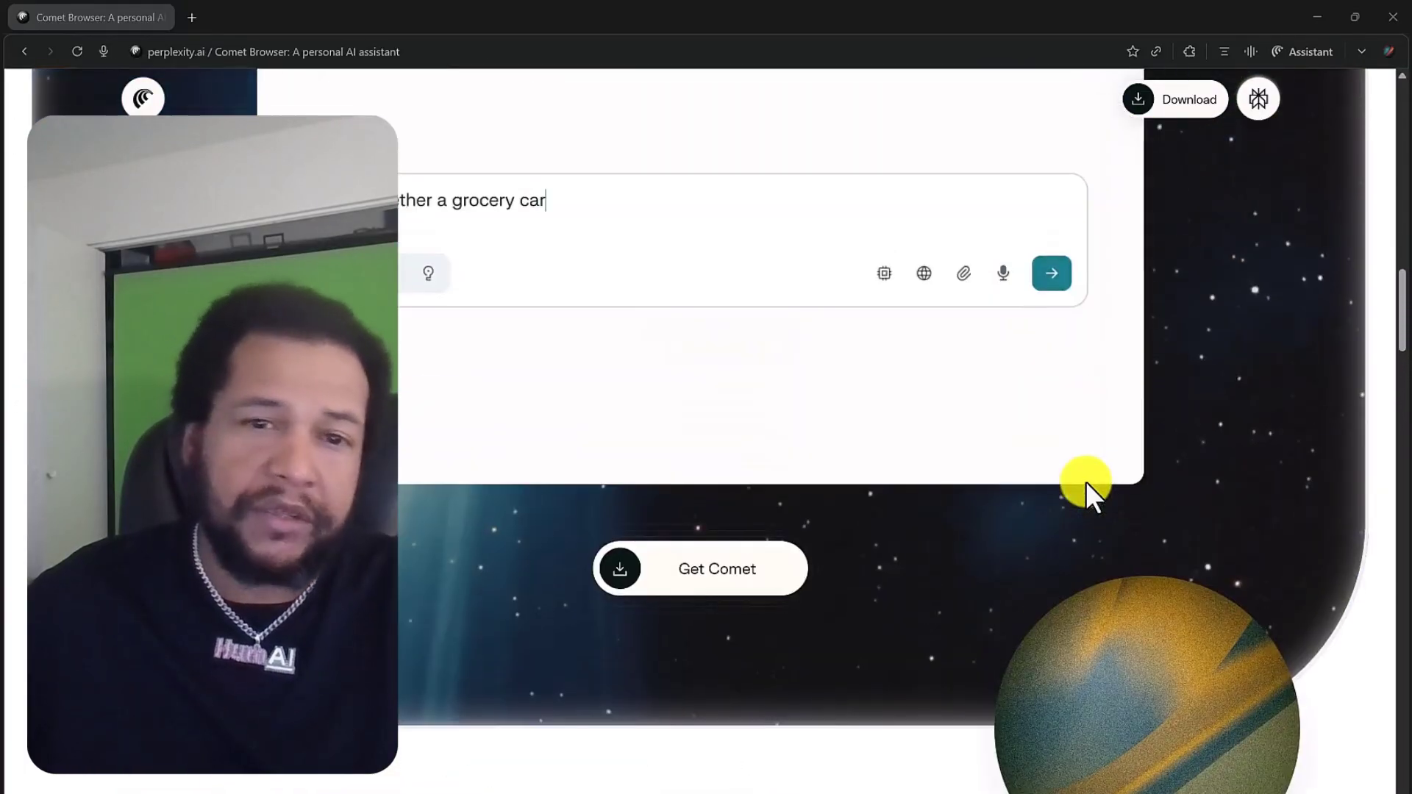
scroll(1085, 482, "up", 15)
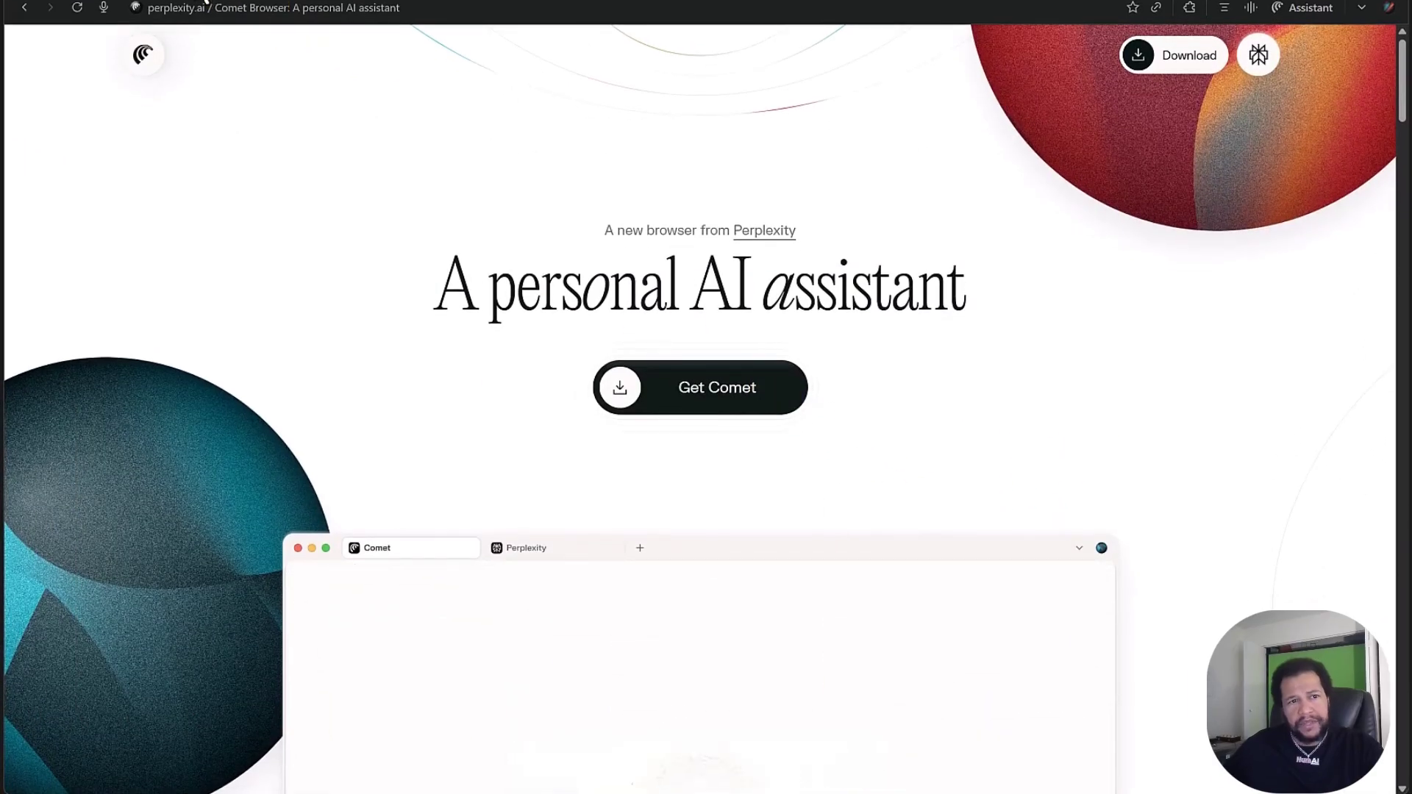
key("ctrl+t")
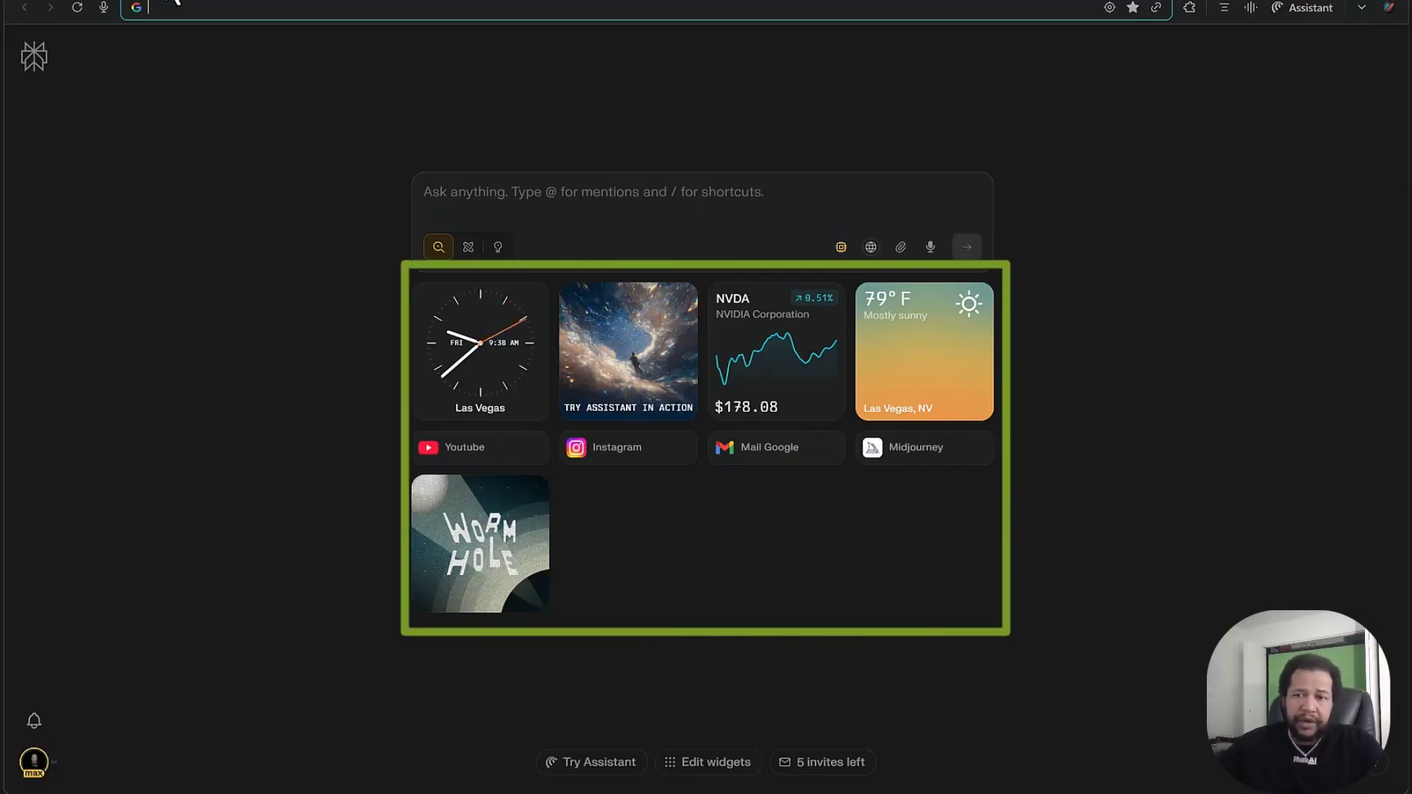
Step: Open the account and settings menu from the avatar, then dismiss it
mouse_move(7, 283)
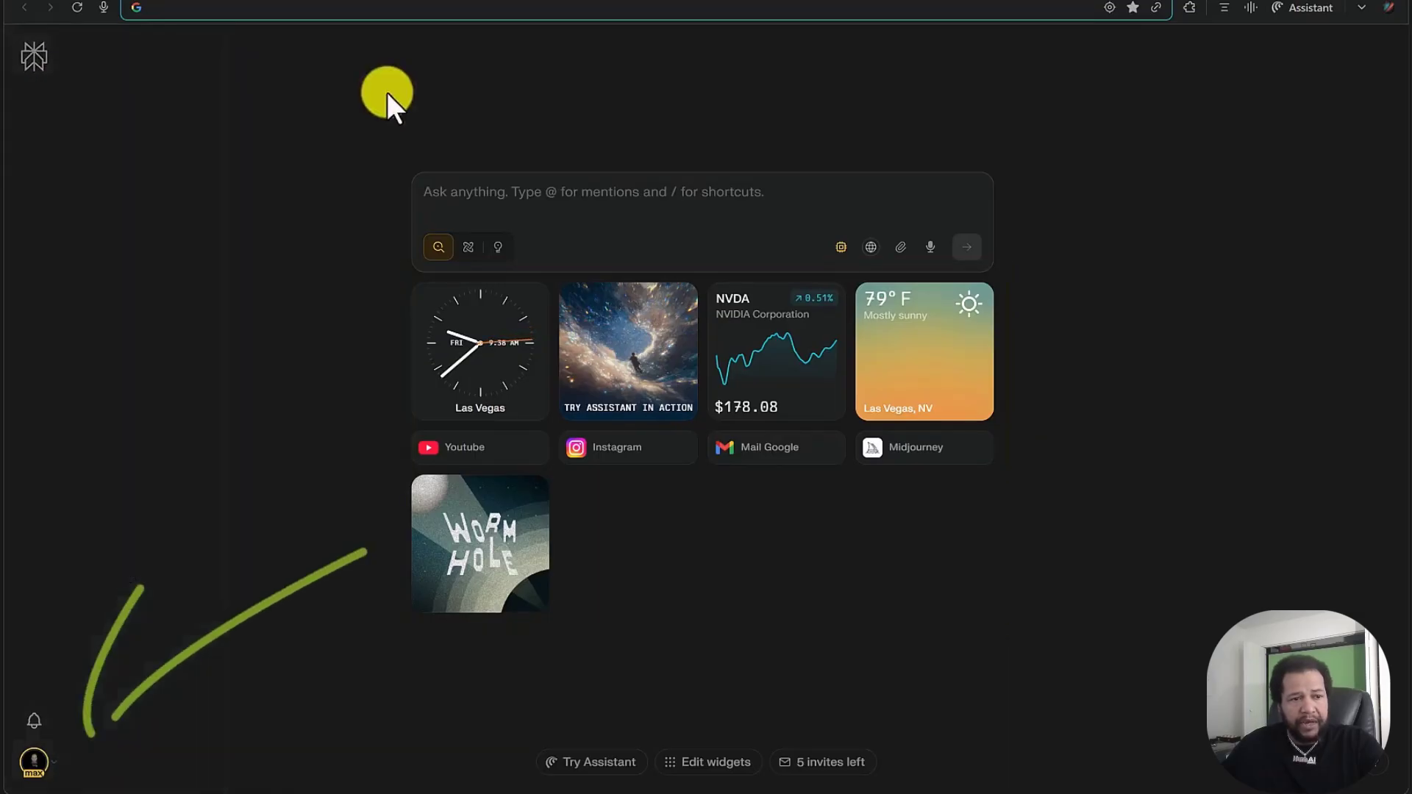
left_click(62, 761)
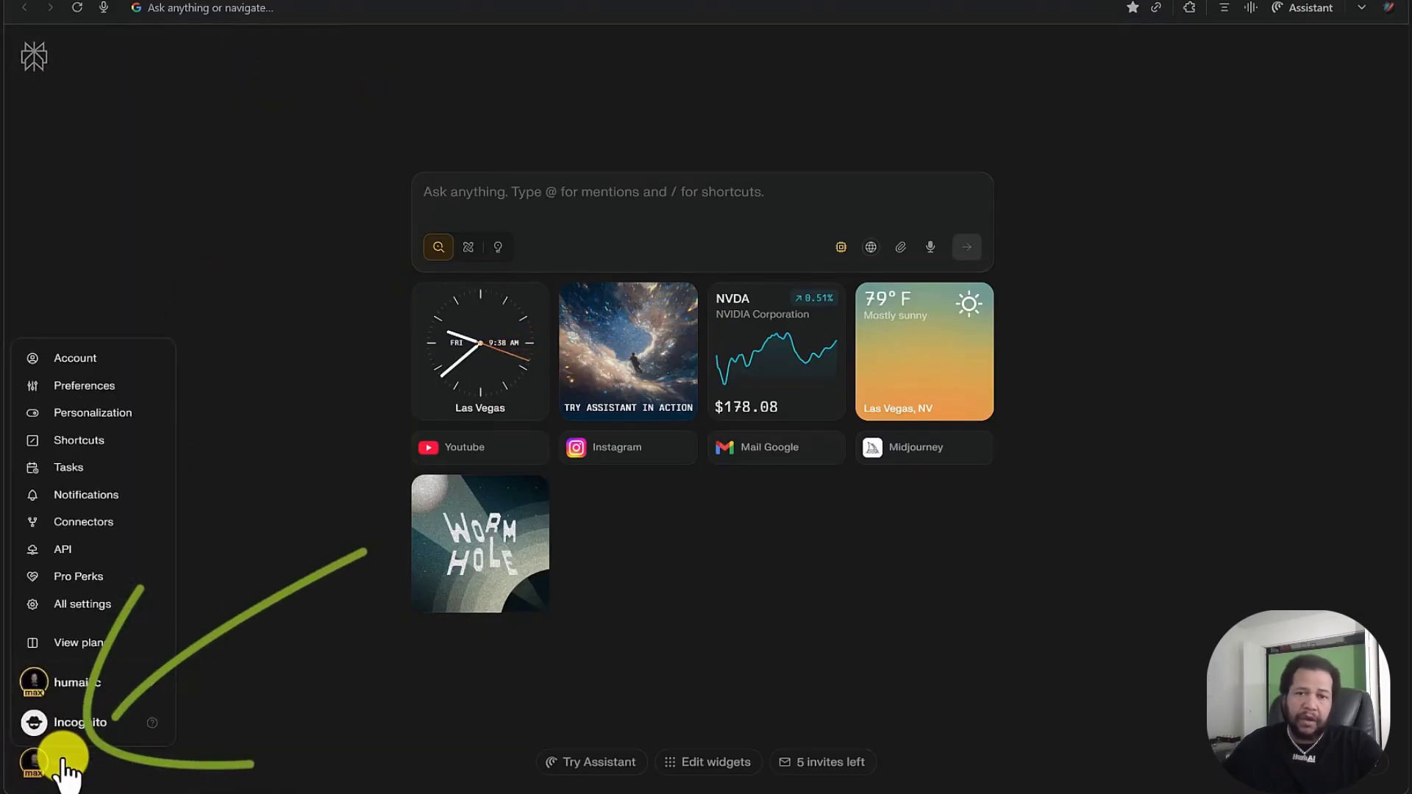
left_click(277, 228)
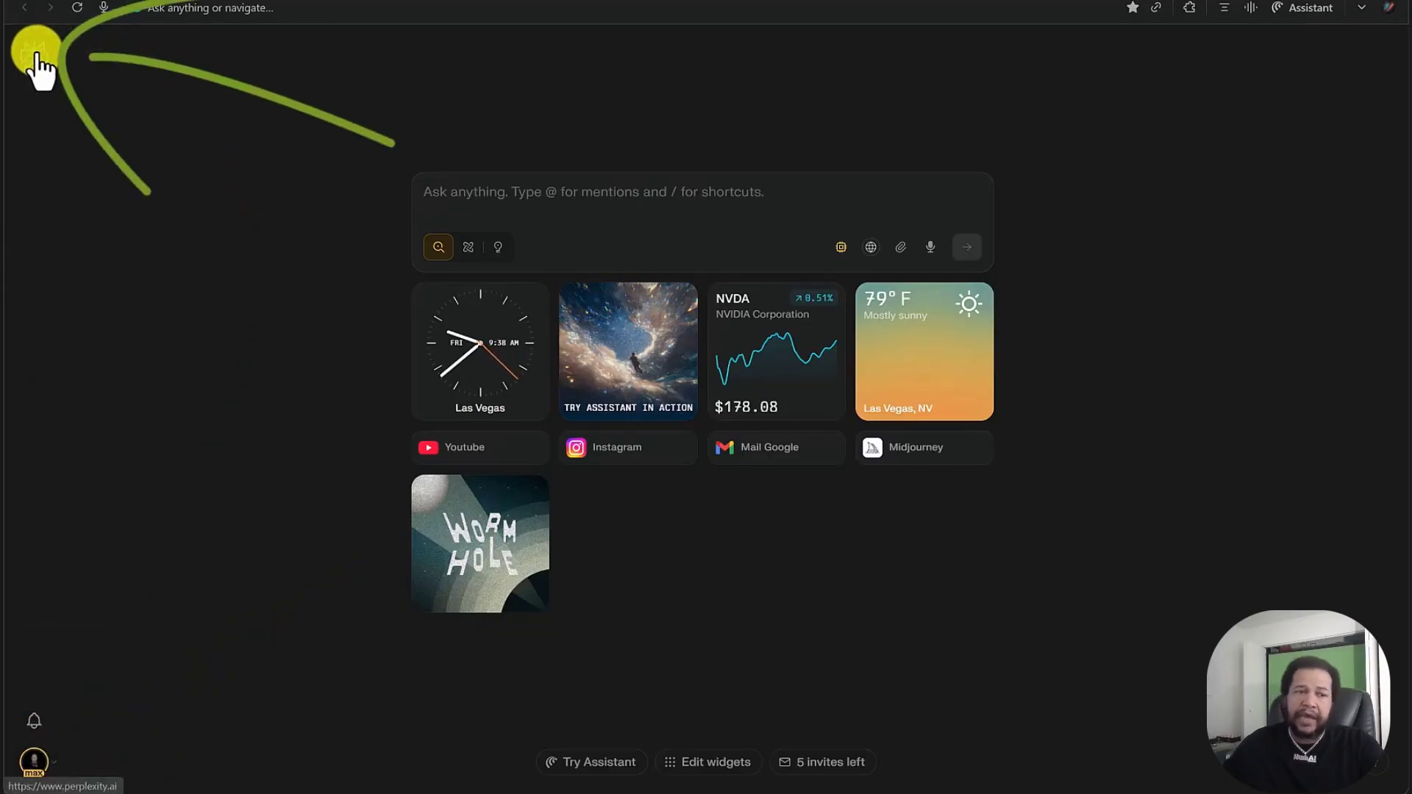
mouse_move(67, 168)
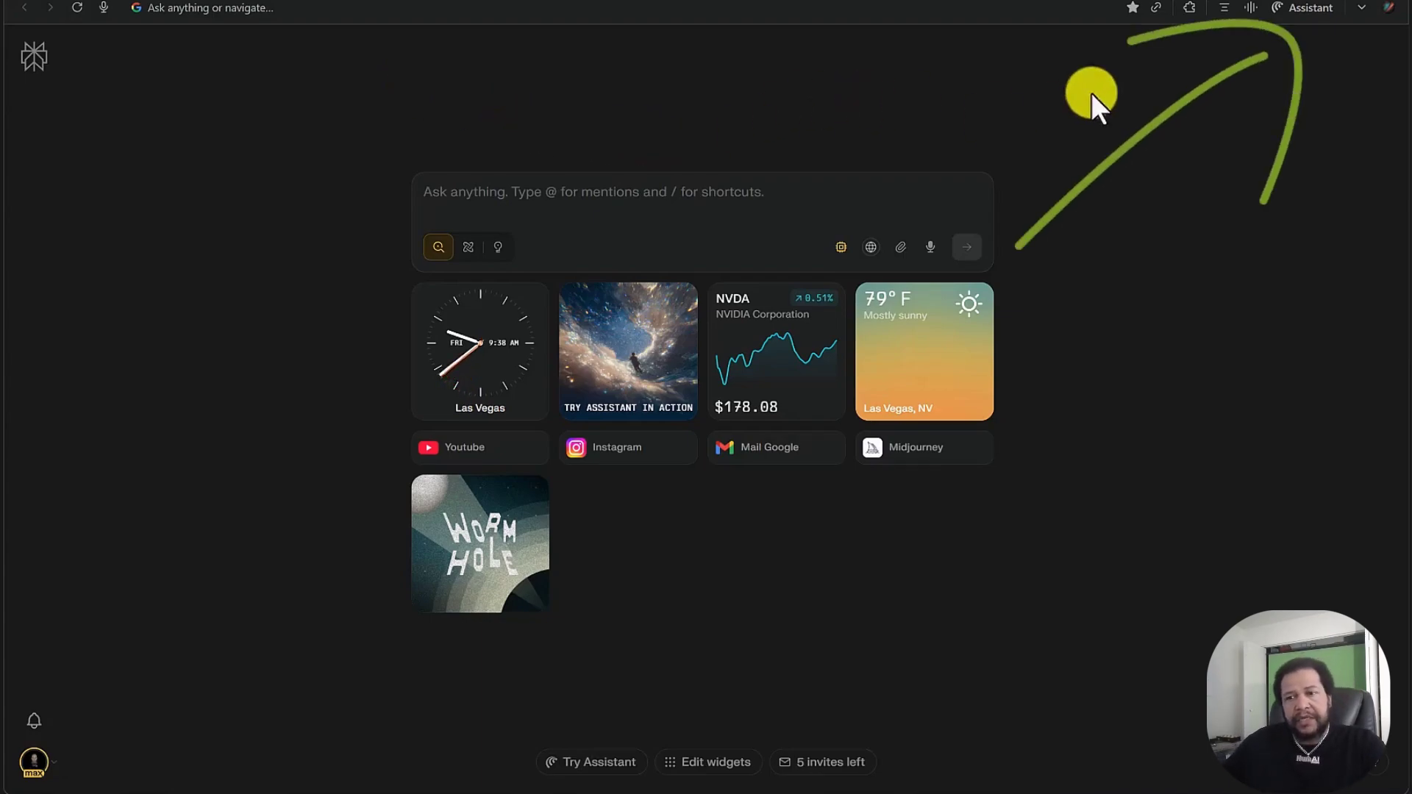
Step: Open the Assistant side panel, then close it again
left_click(1313, 8)
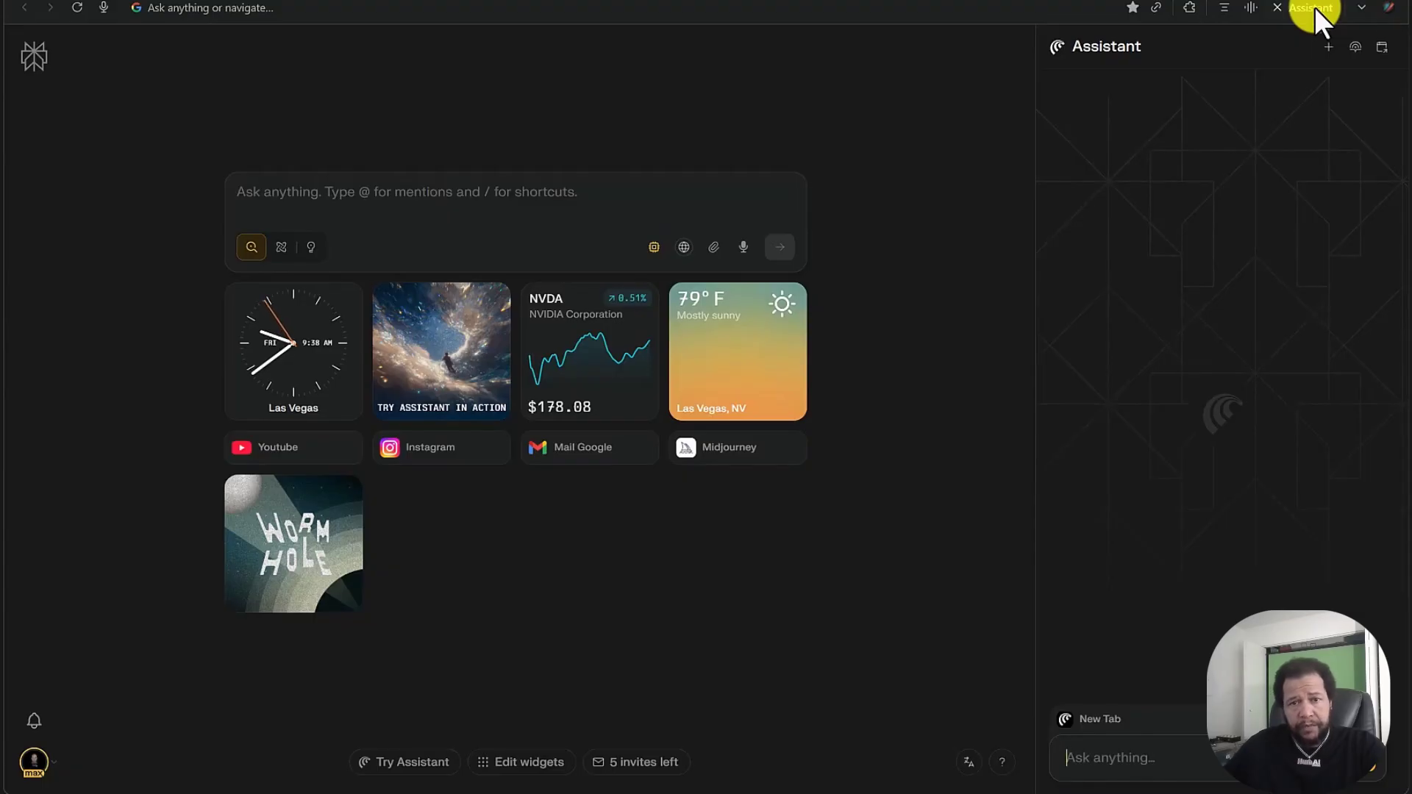
left_click(1302, 12)
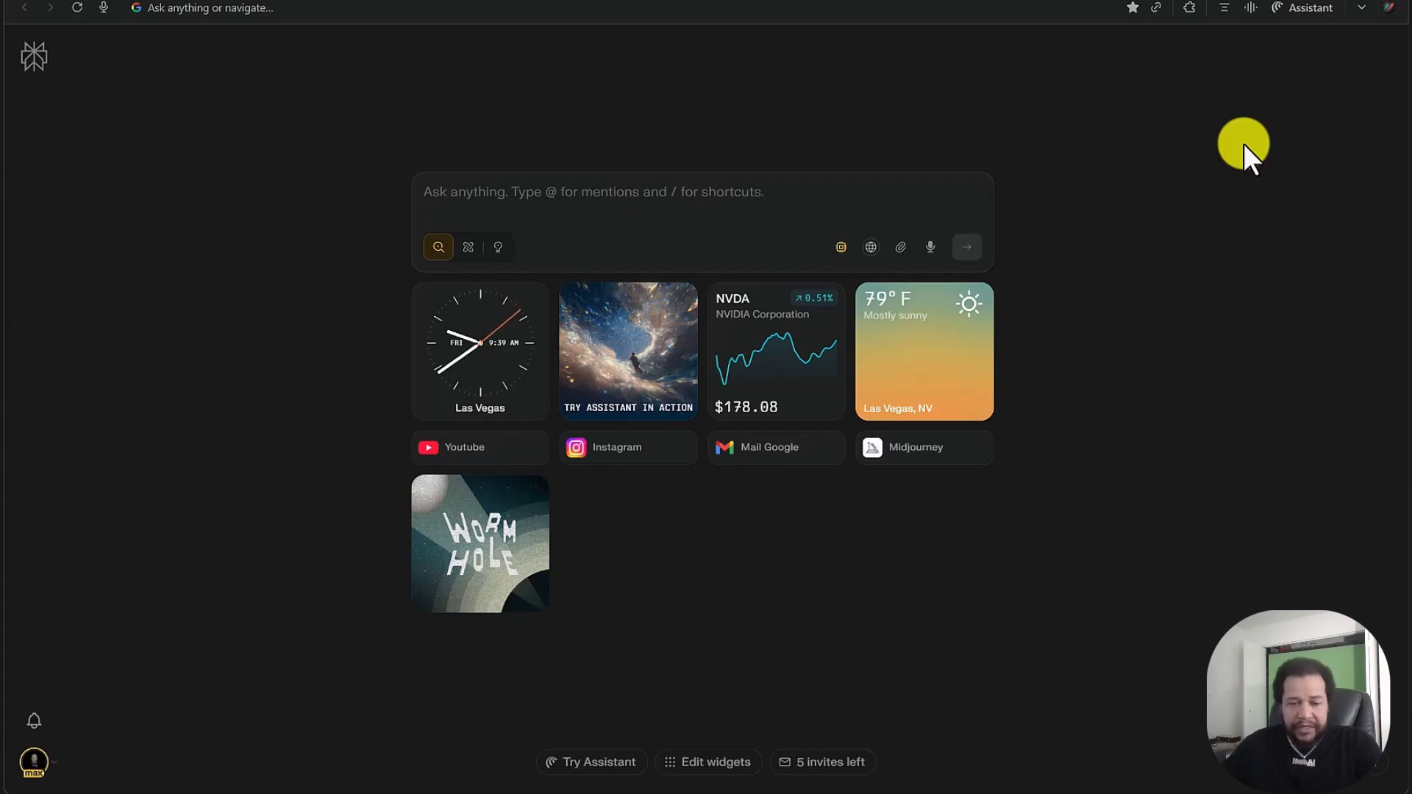
Step: Launch the 'Try Assistant in Action' demo so the Assistant plays today's Wordle
left_click(628, 351)
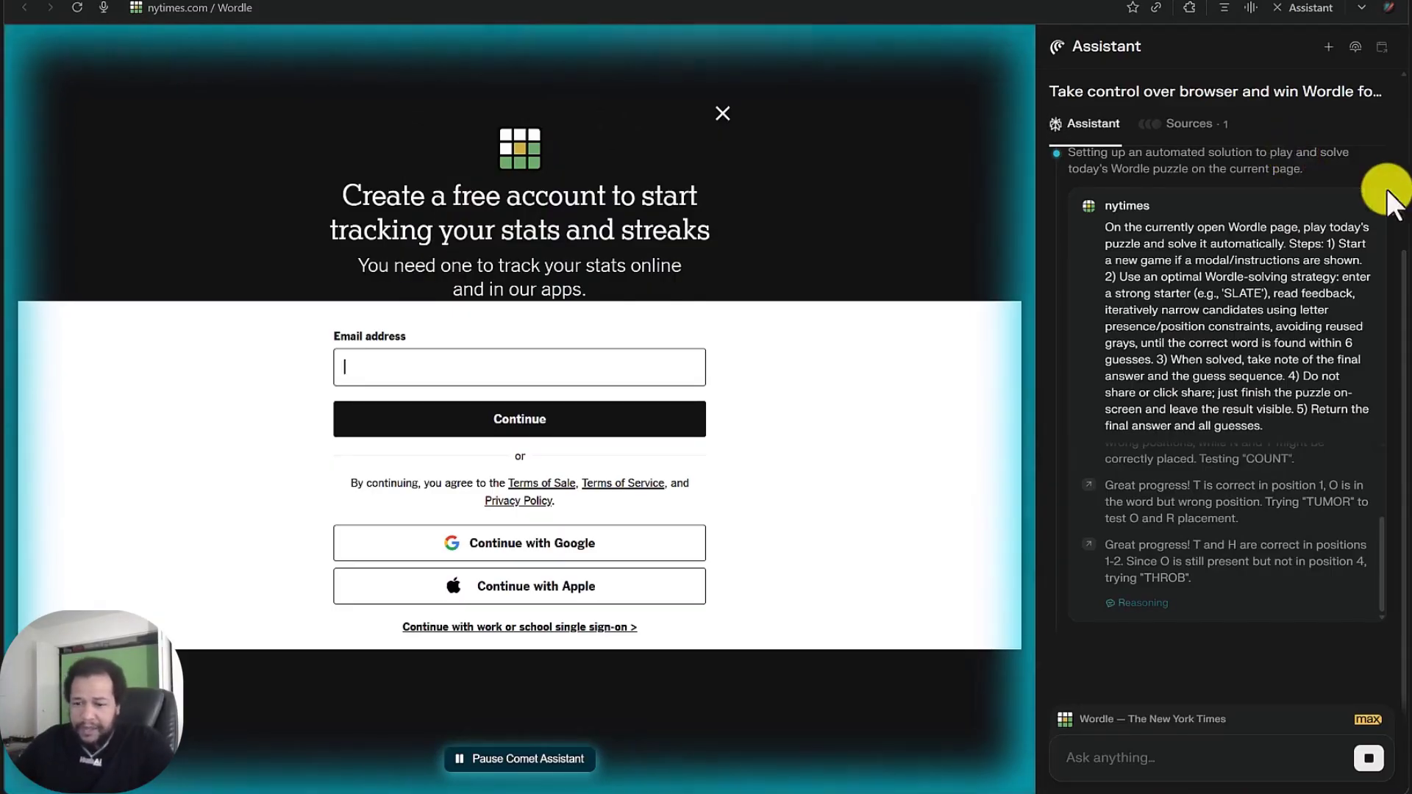
Step: Stop the Assistant's Wordle run and open a new browser tab
left_click(1372, 761)
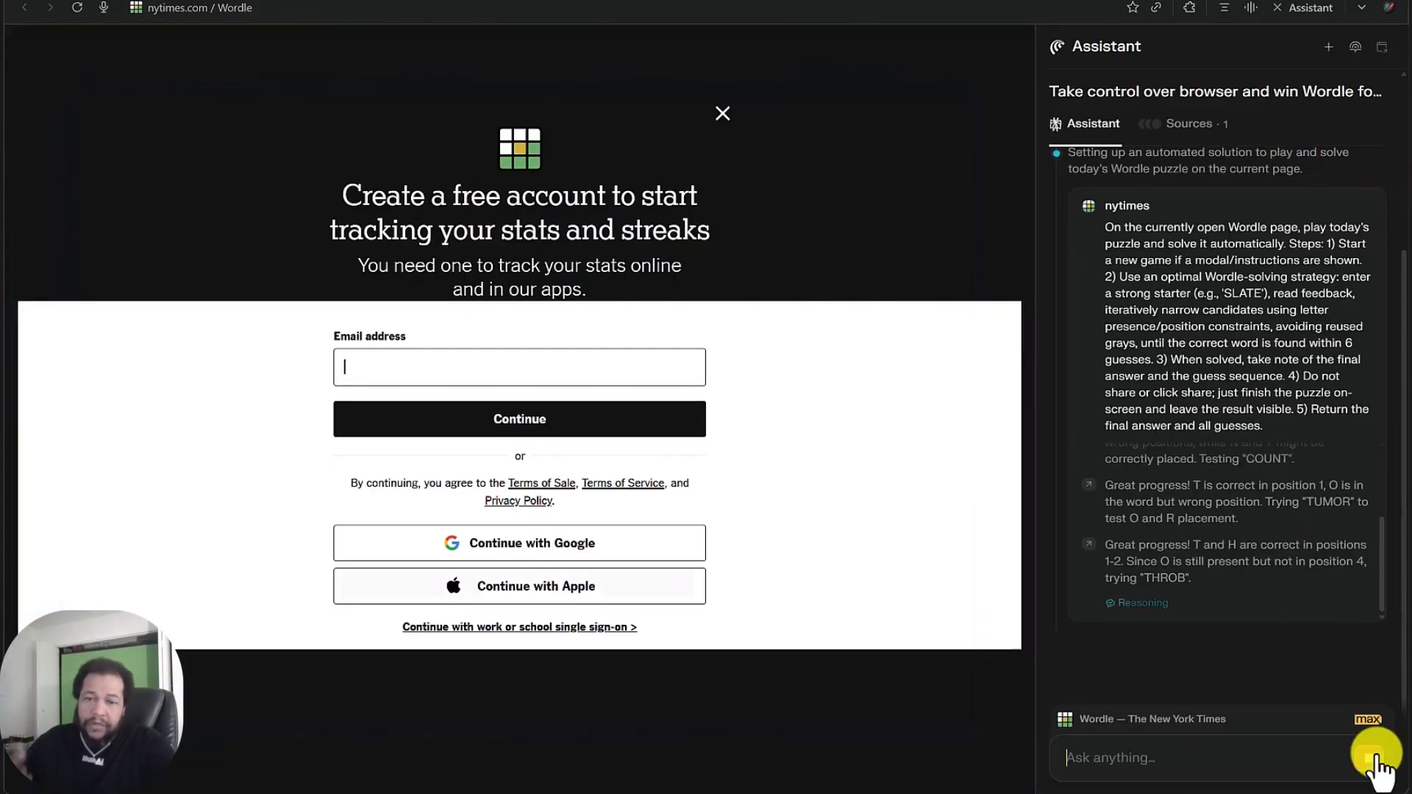
left_click(756, 547)
key("ctrl+t")
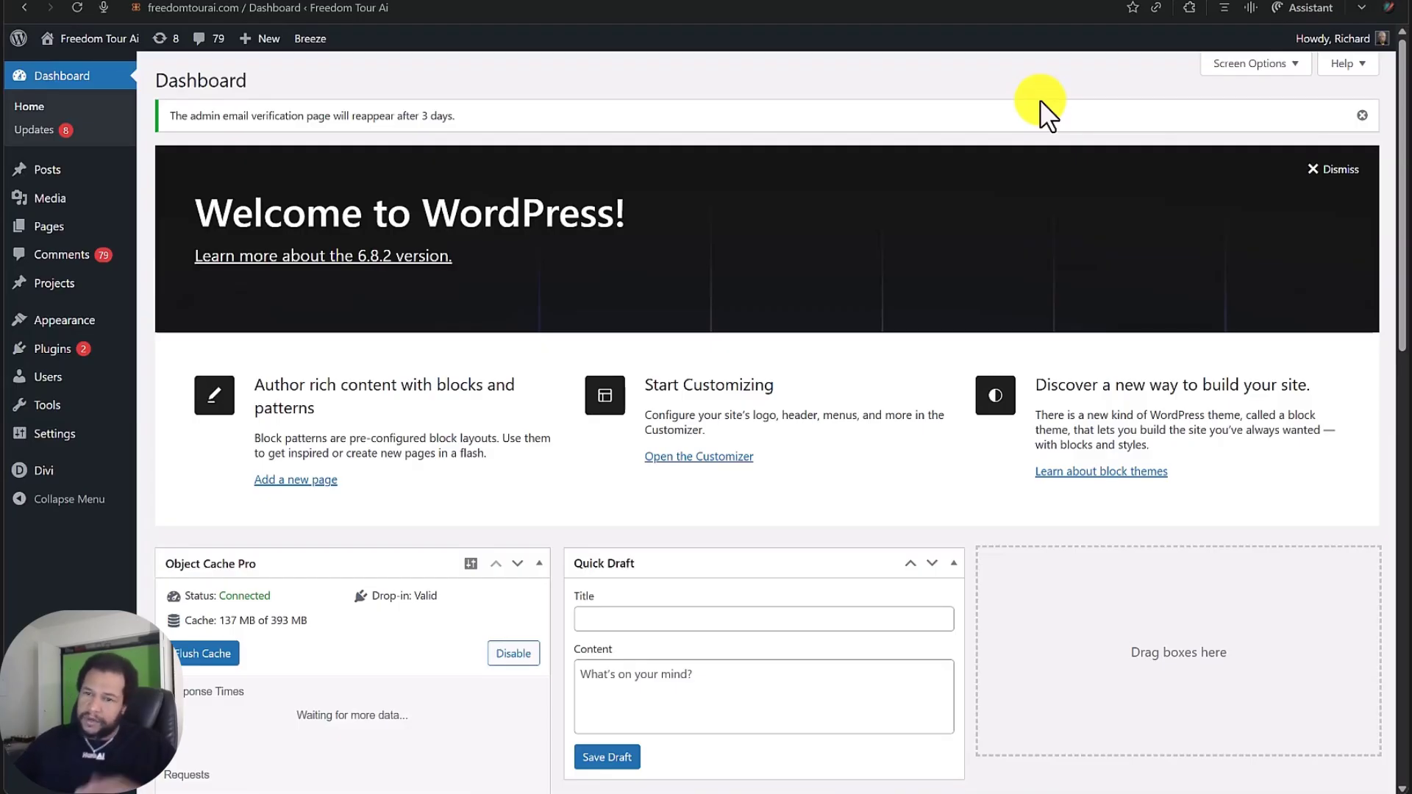
Step: Ask the Assistant to update the WordPress site: clear all spam comments, upgrade plugins and theme
left_click(1302, 5)
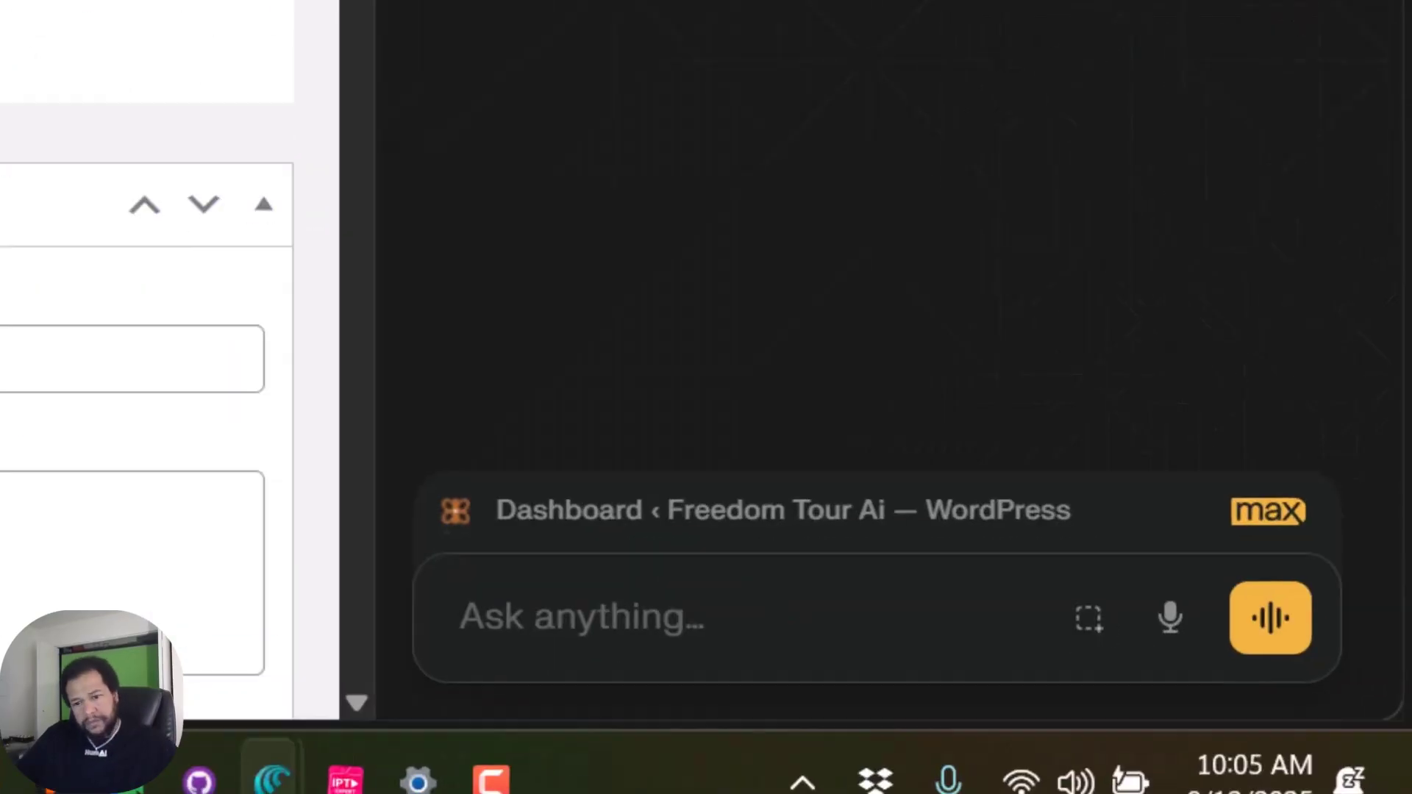
type("control my ")
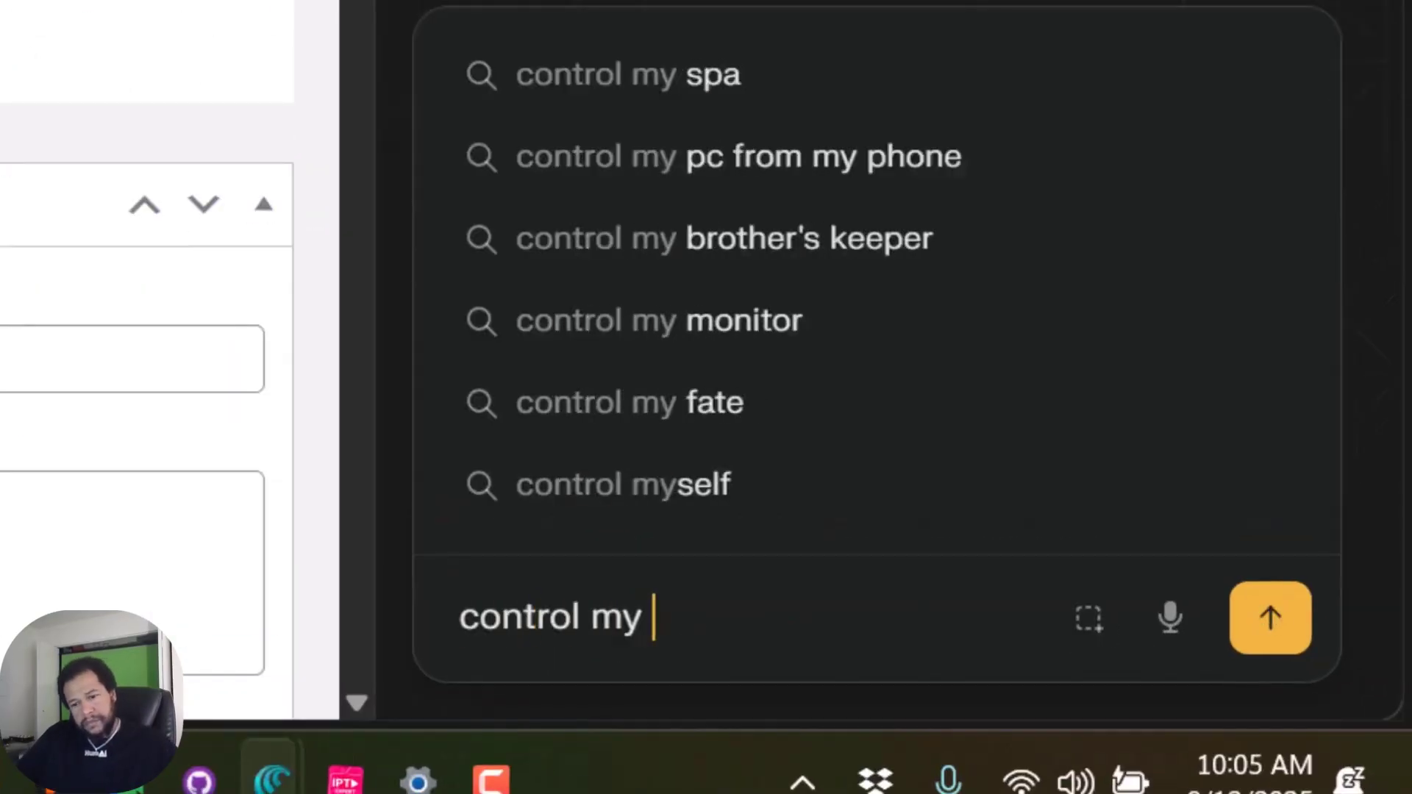
type("browser to update")
key("BackSpace")
key("BackSpace")
key("BackSpace")
key("BackSpace")
key("BackSpace")
key("BackSpace")
type("update my wor")
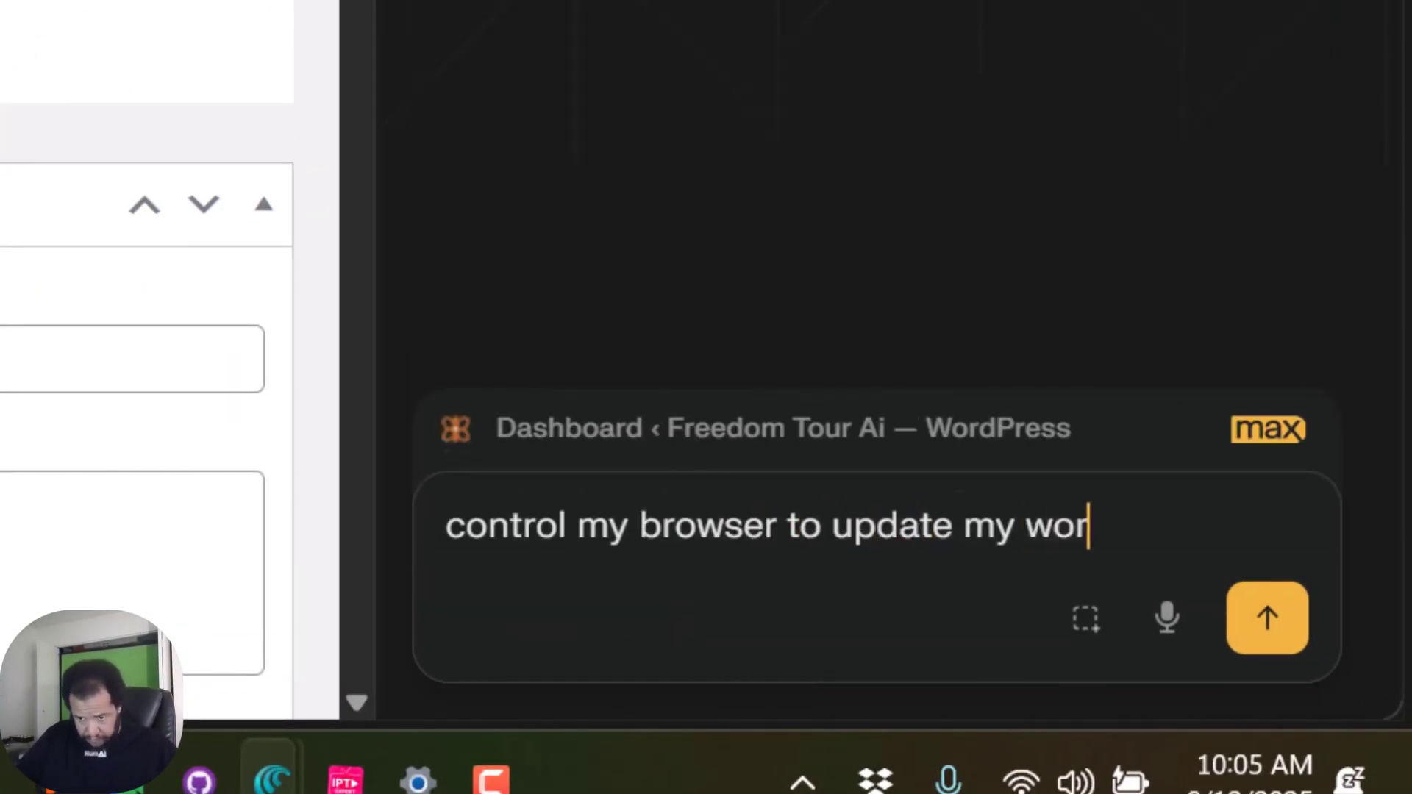
type("dpress site. Clear the spam comments (all of them) and upgrade the plugin")
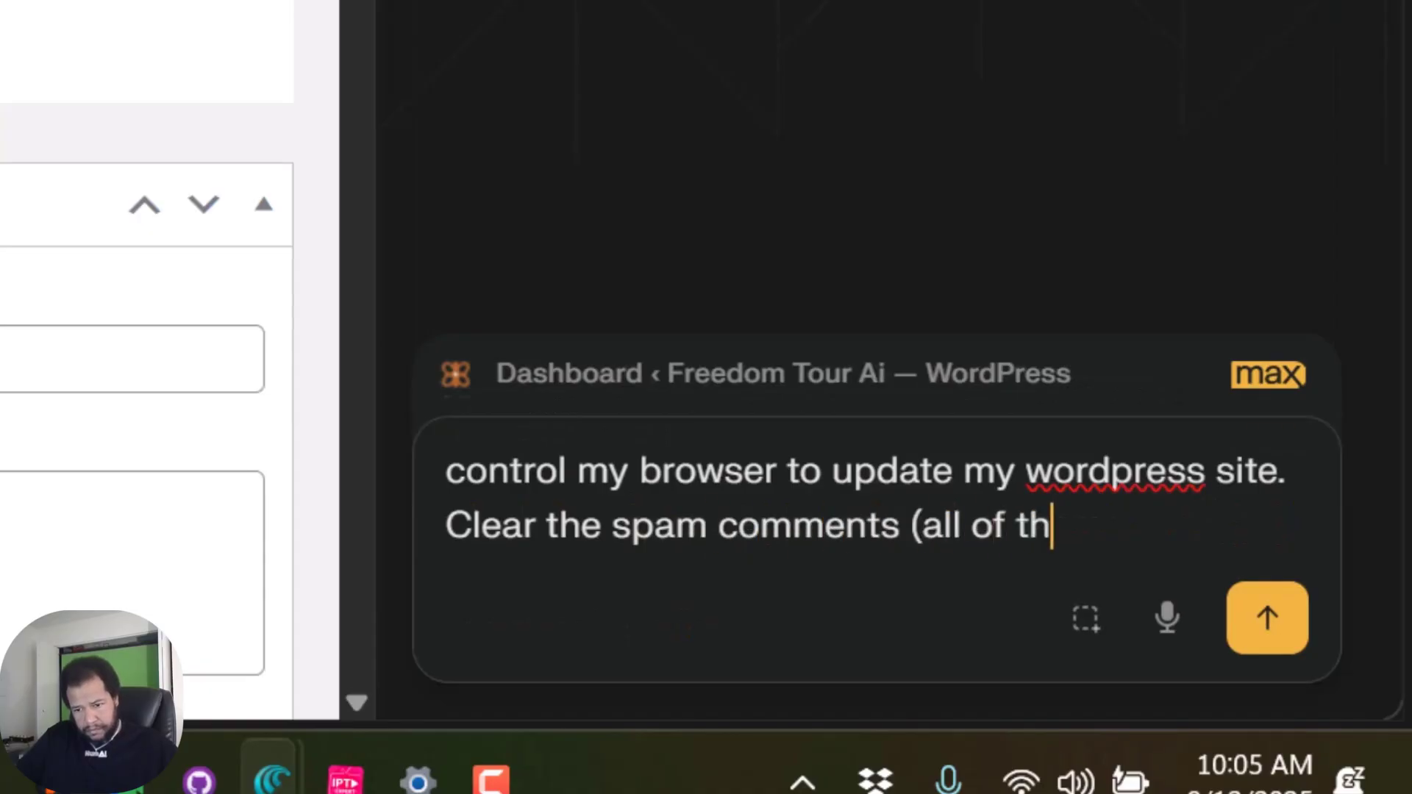
type("s an theme")
key("Return")
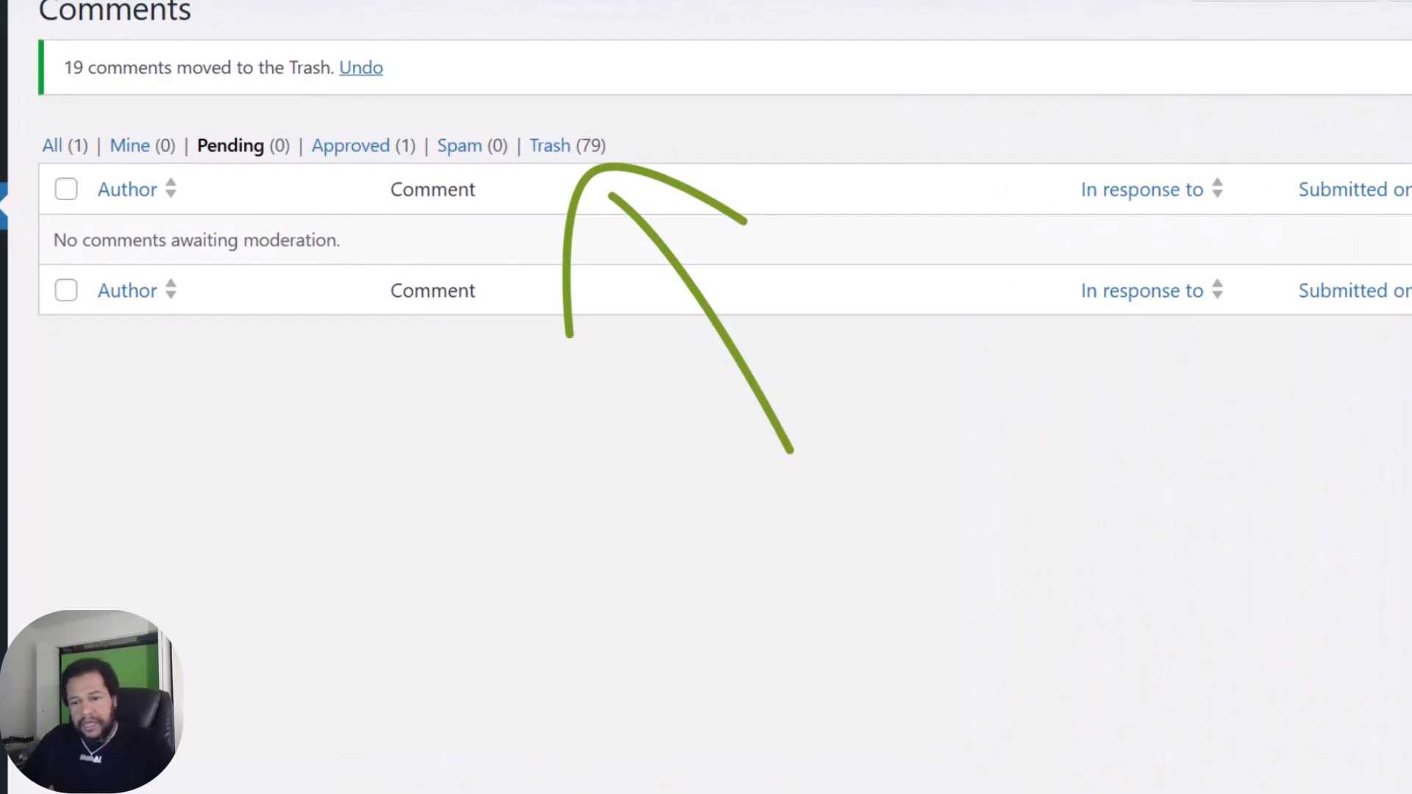
Step: Let the Assistant trash the 19 pending comments and open Installed Plugins
mouse_move(2, 367)
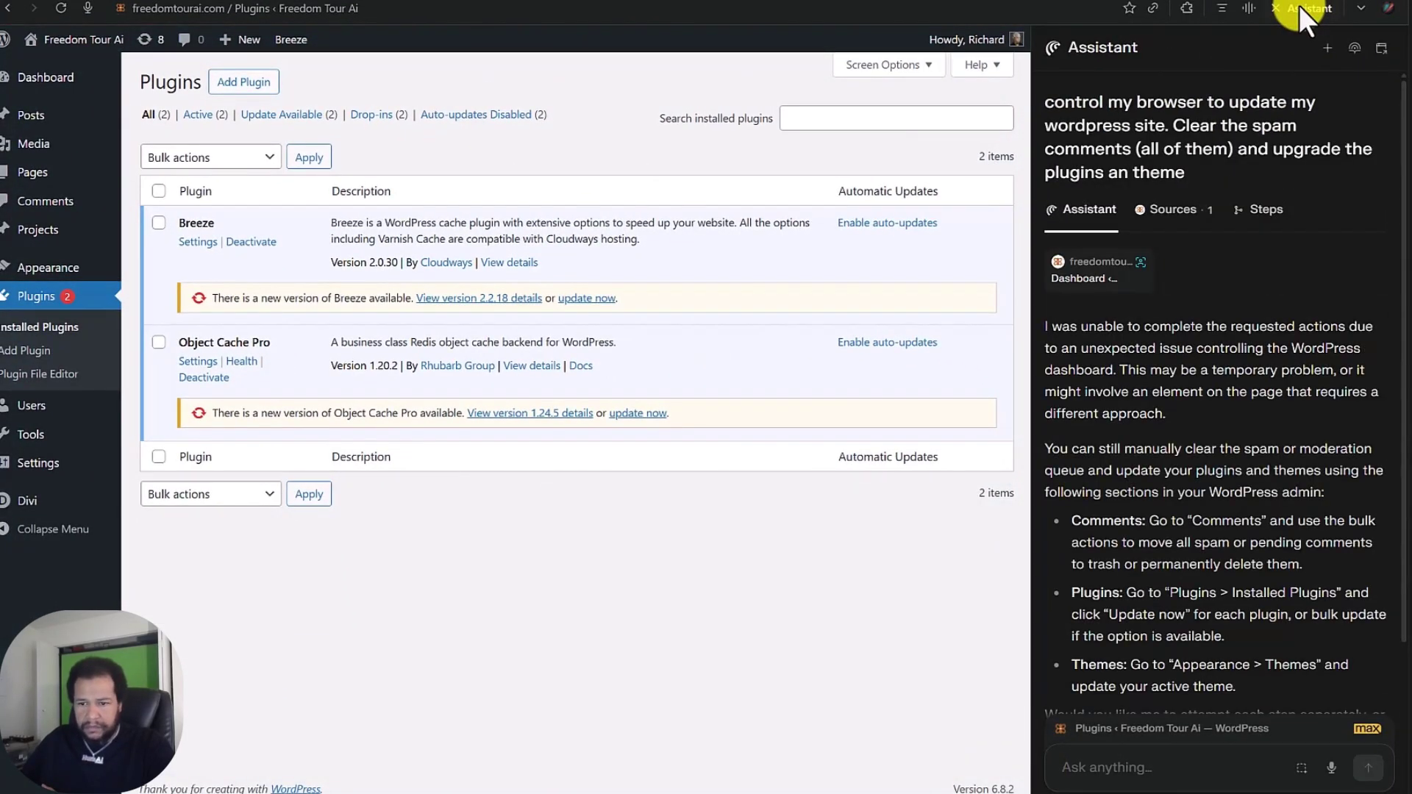
Step: Send 'continue' so the Assistant updates Breeze and Object Cache Pro
scroll(1226, 335, "down", 3)
type("continue")
key("Return")
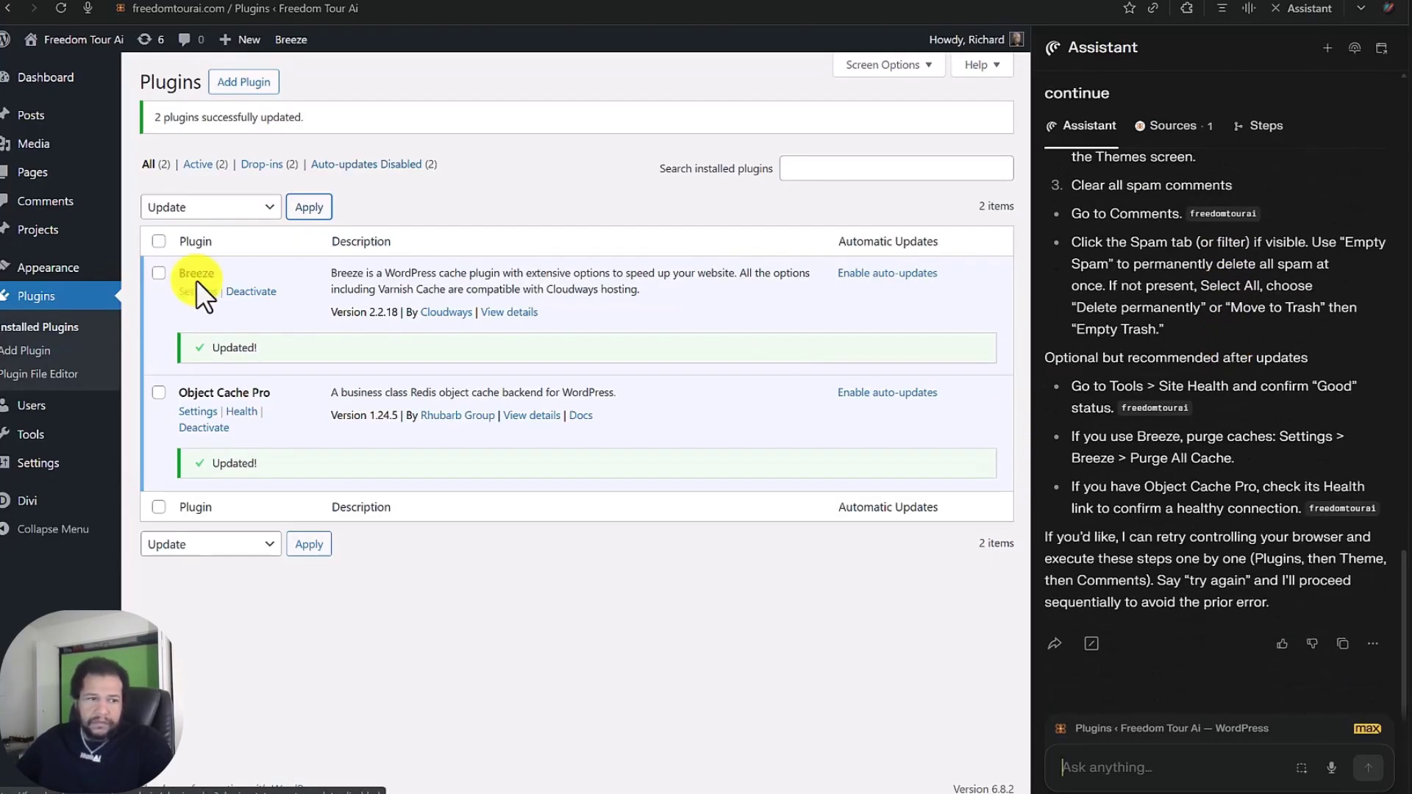
Step: Tell the Assistant 'there are still theme updates required'
mouse_move(70, 70)
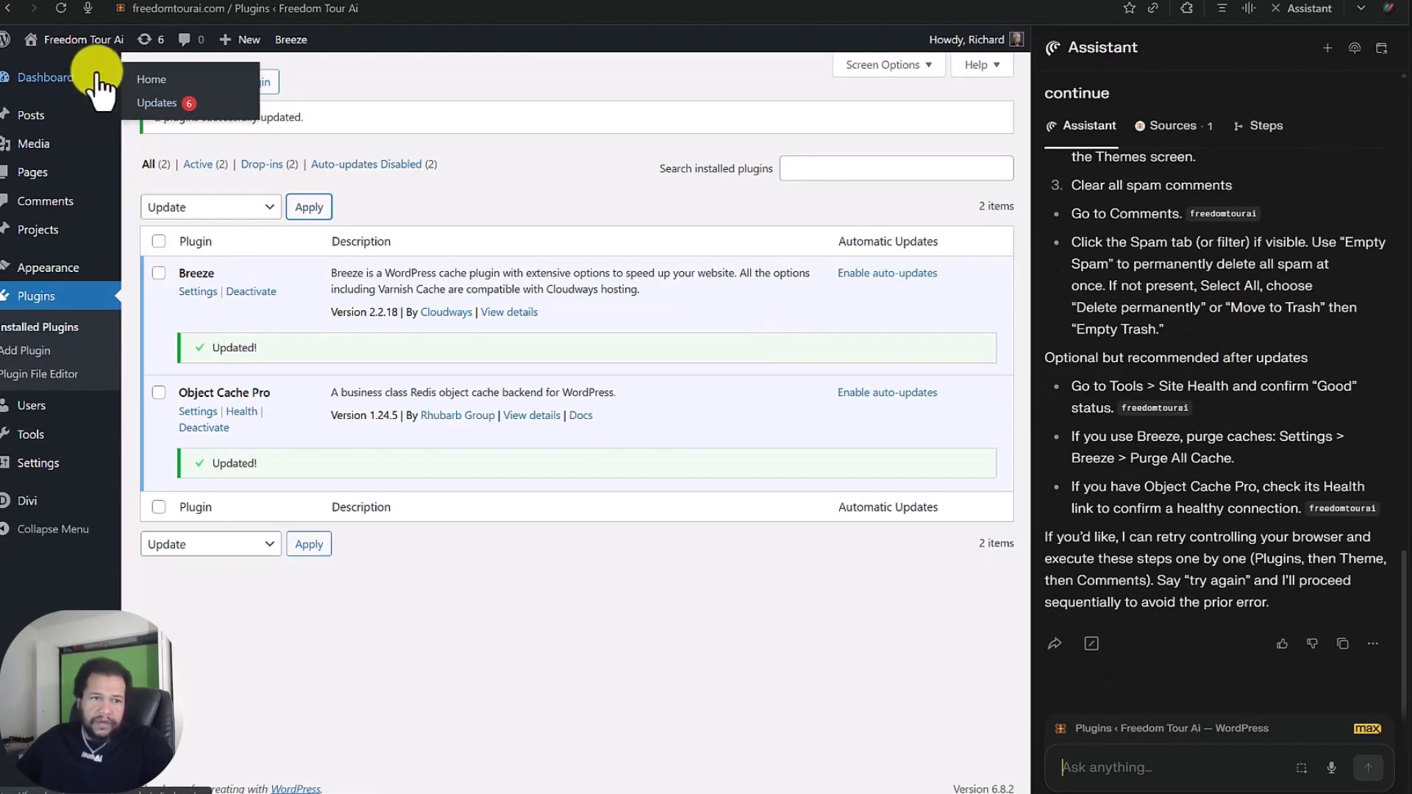
left_click(1112, 767)
type("there are still")
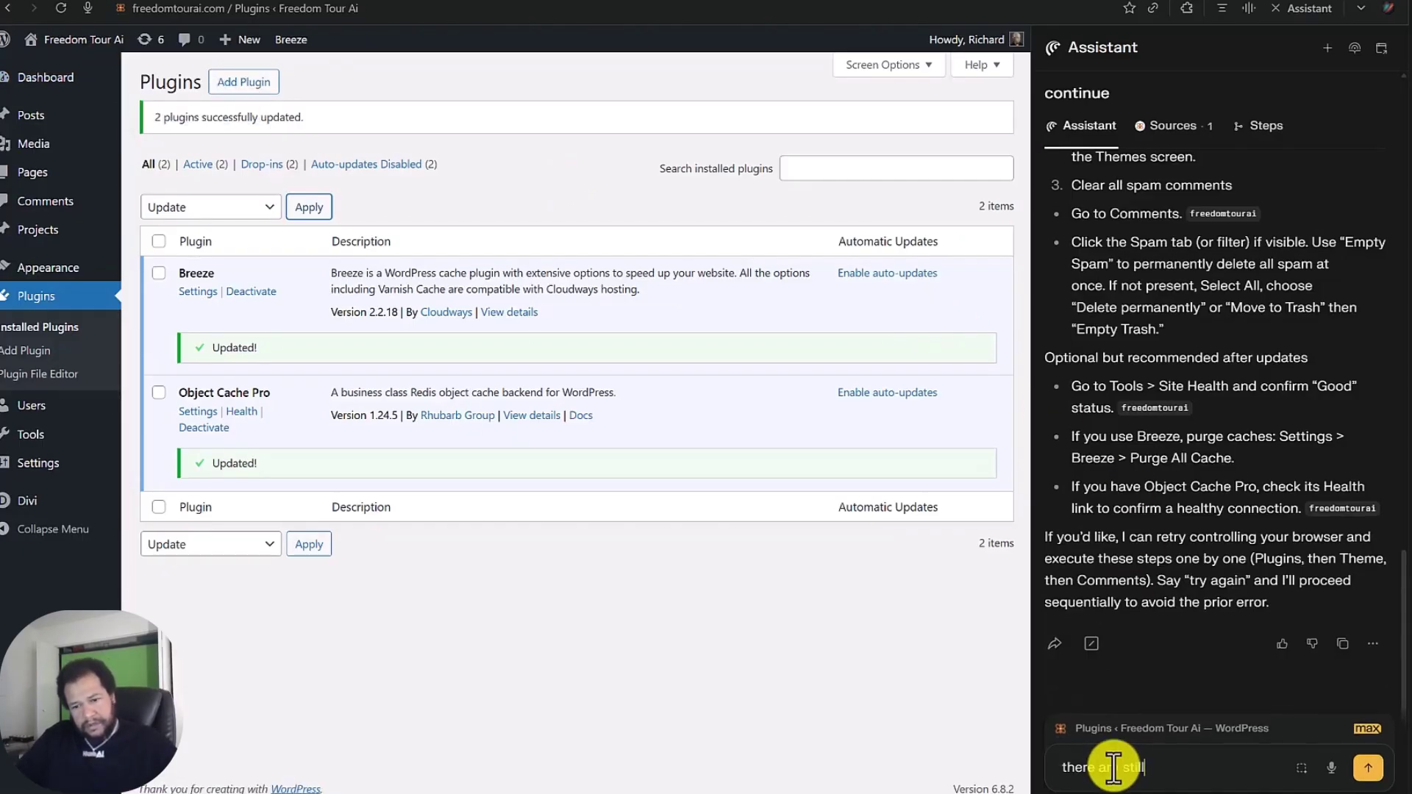
type(" theme updates requ")
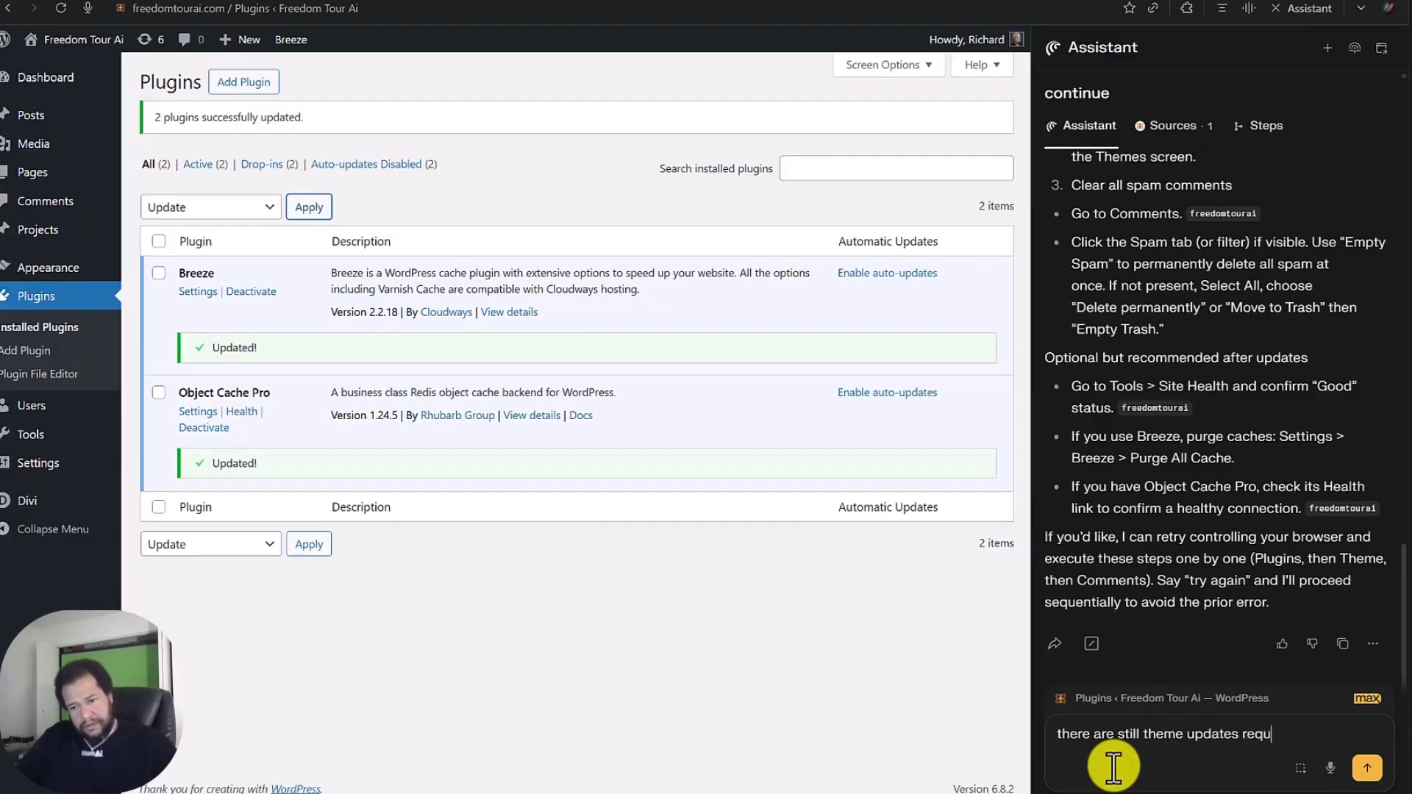
type("ired")
key("Return")
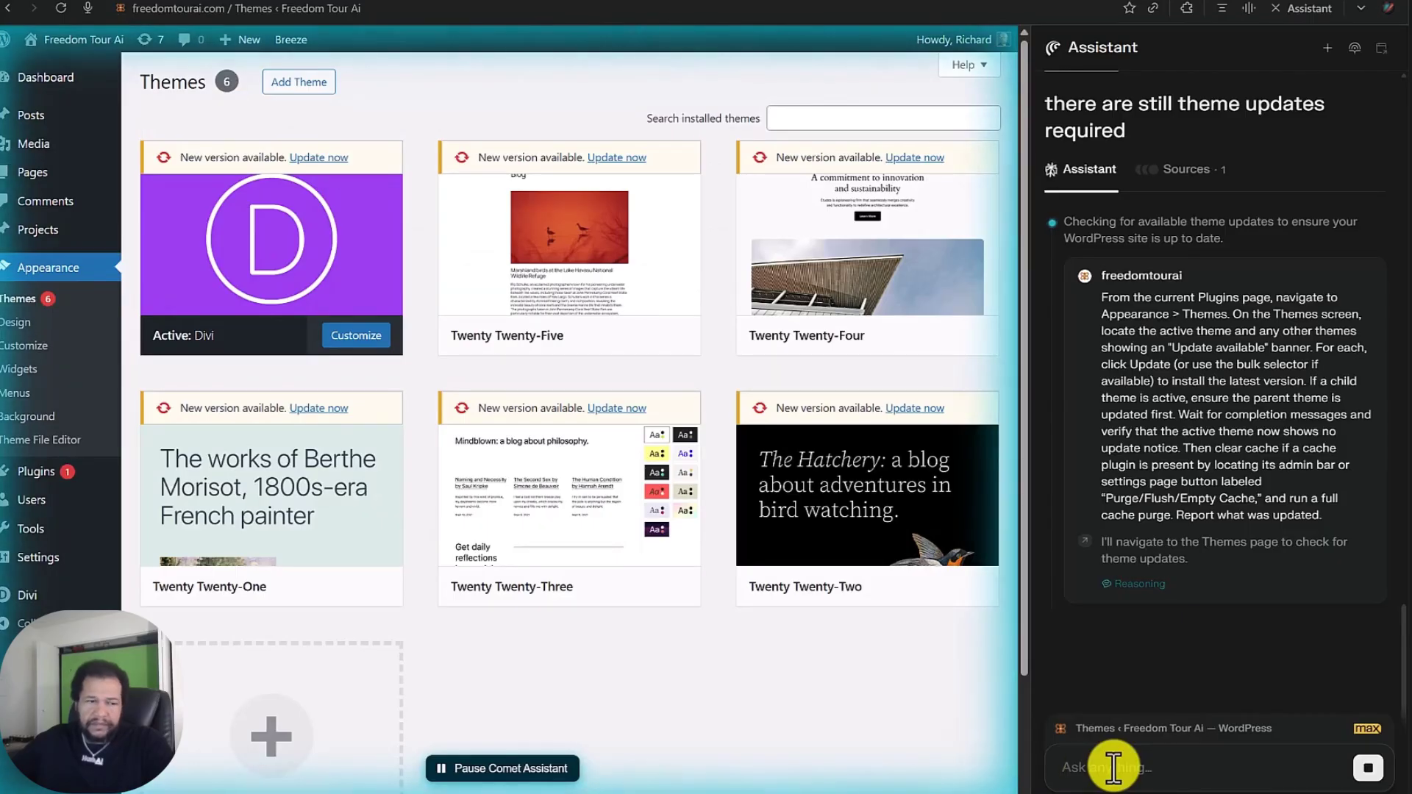
Step: Focus the Ask anything box while the Assistant finishes its theme-update instructions
left_click(1113, 767)
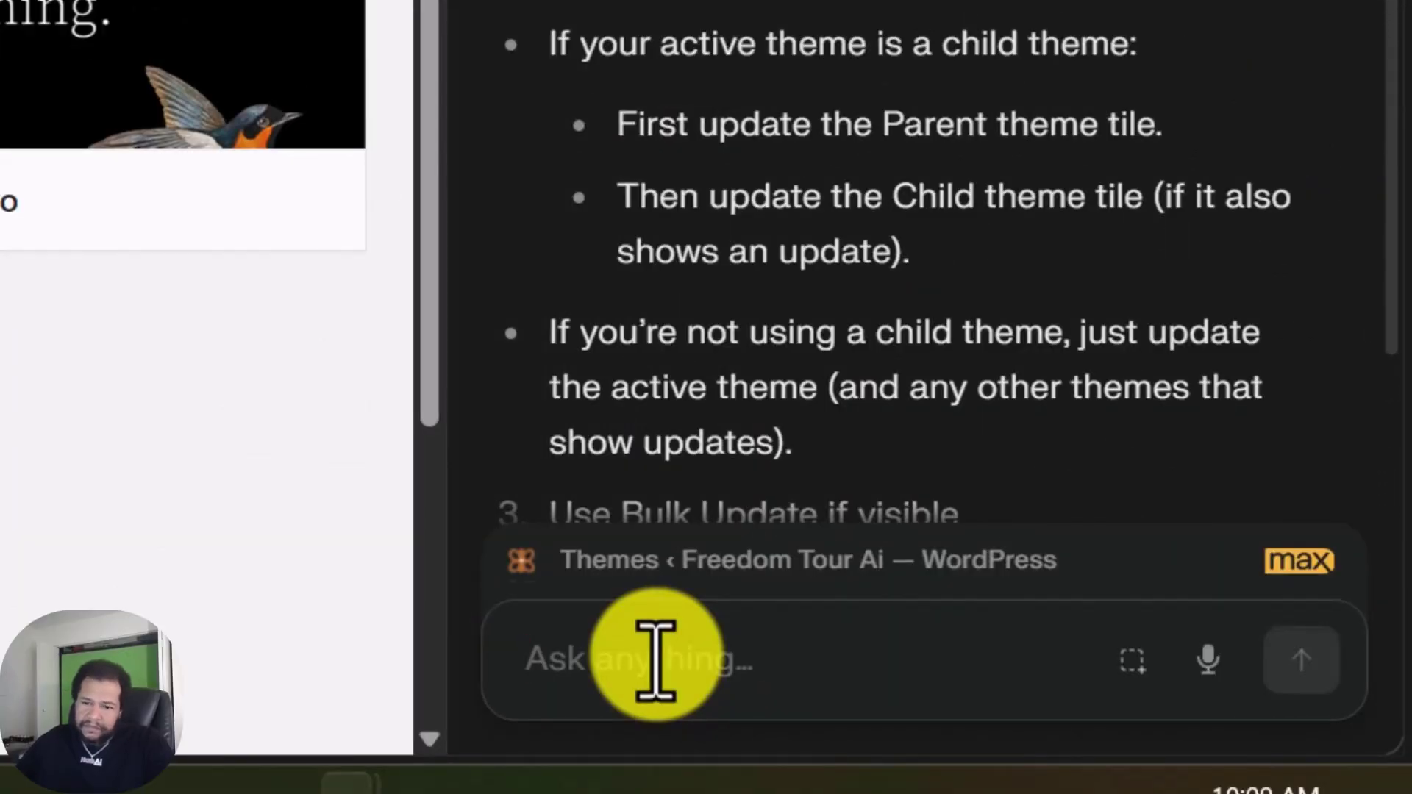
Step: Tell the Assistant a green notice means the update succeeded, not failed, and to keep going
scroll(834, 353, "down", 10)
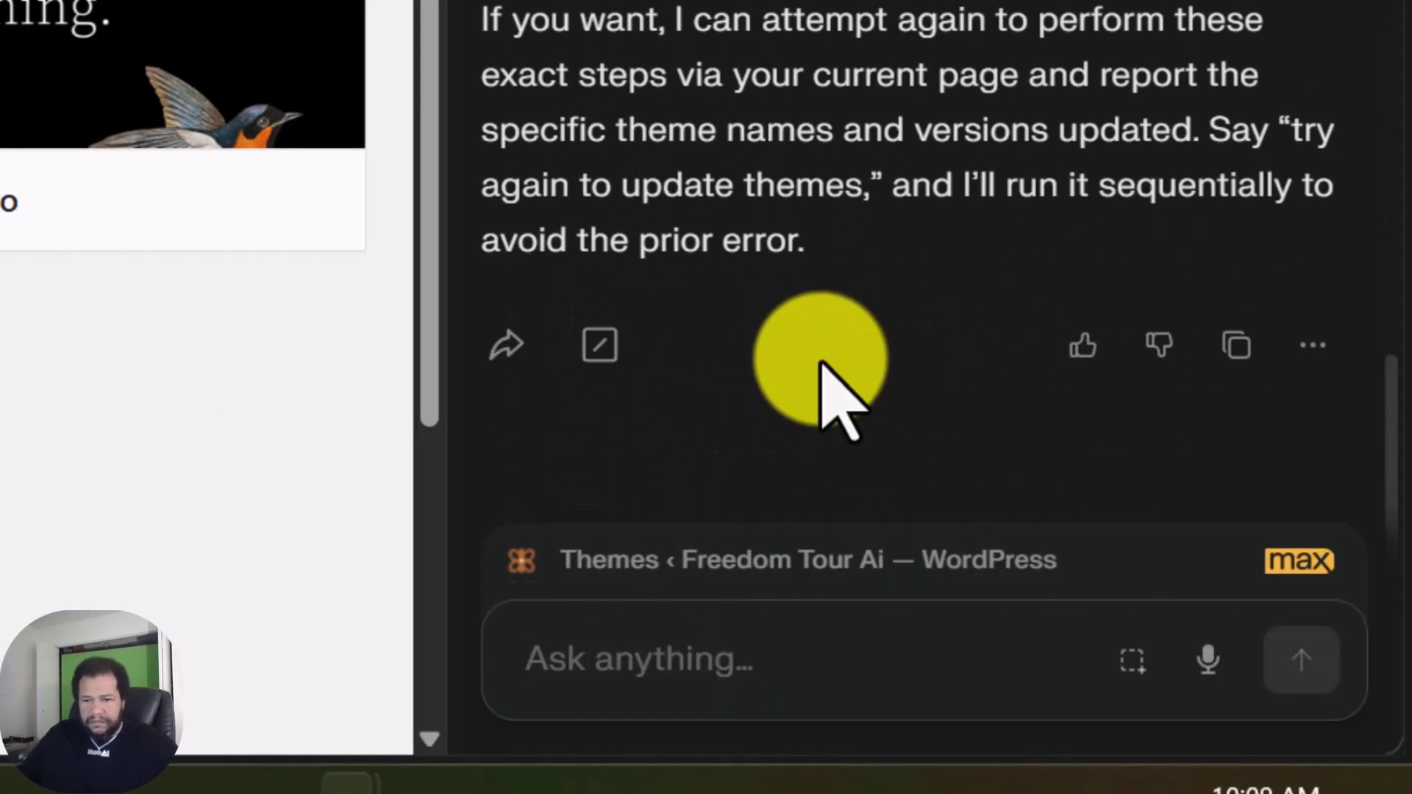
type("each time ")
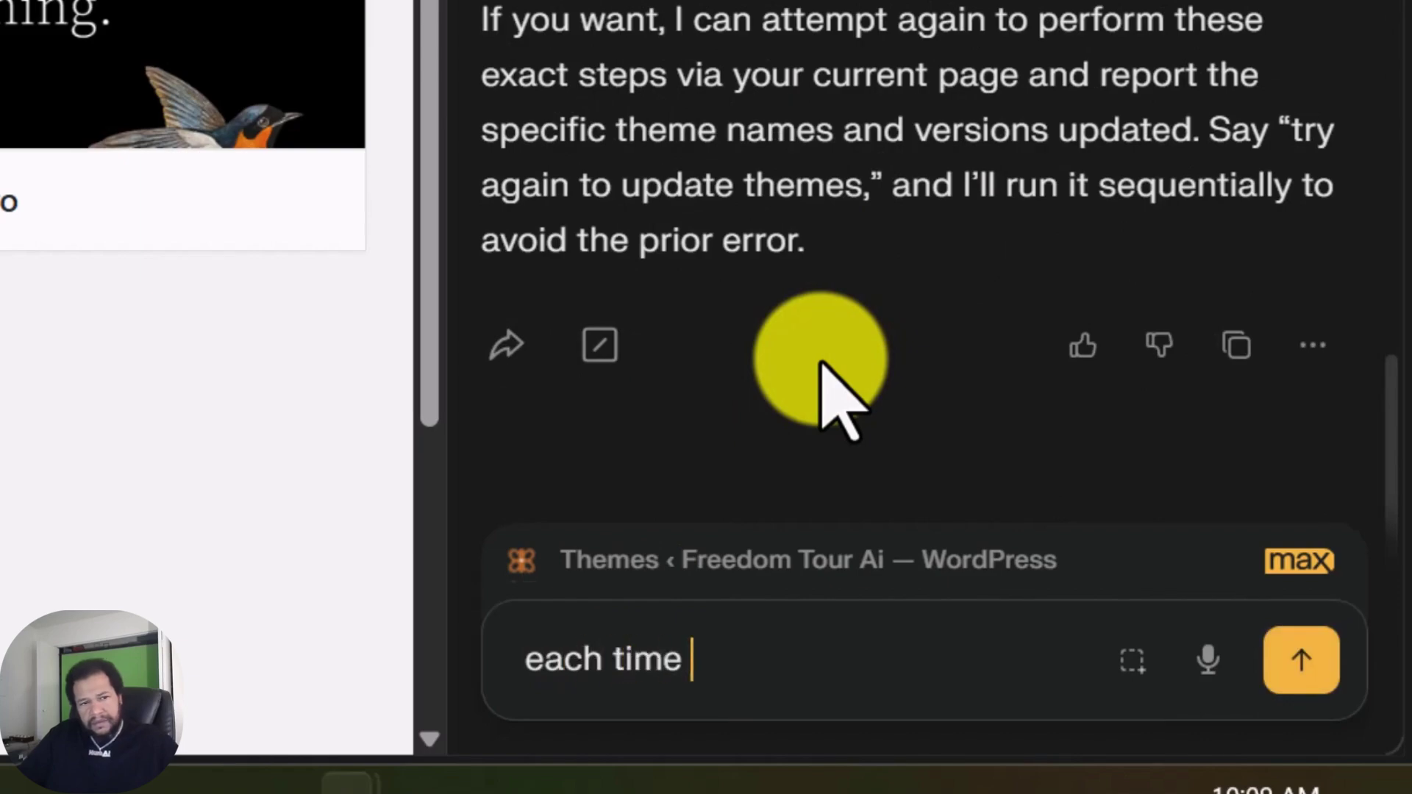
type("the")
type(" s")
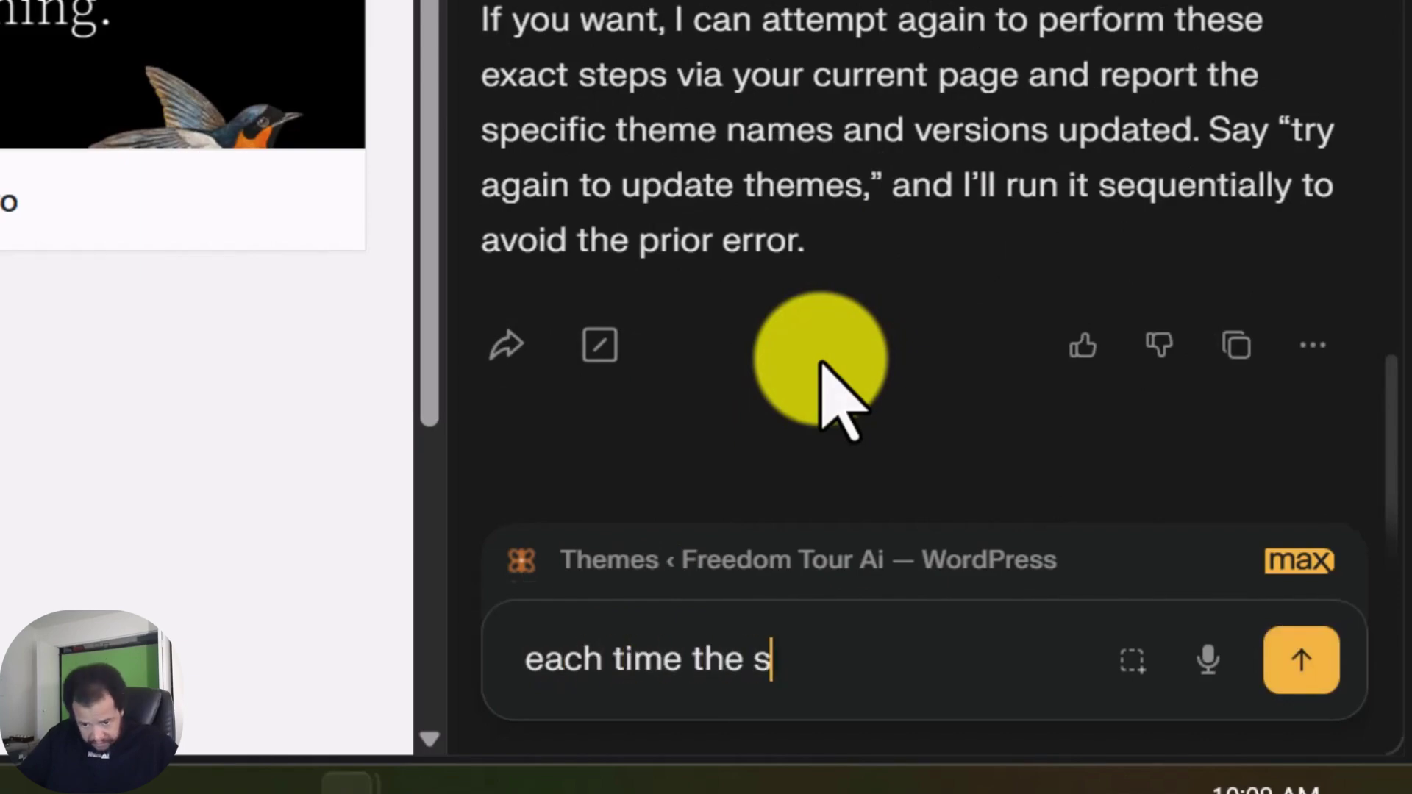
type("hows su")
key("BackSpace")
key("BackSpace")
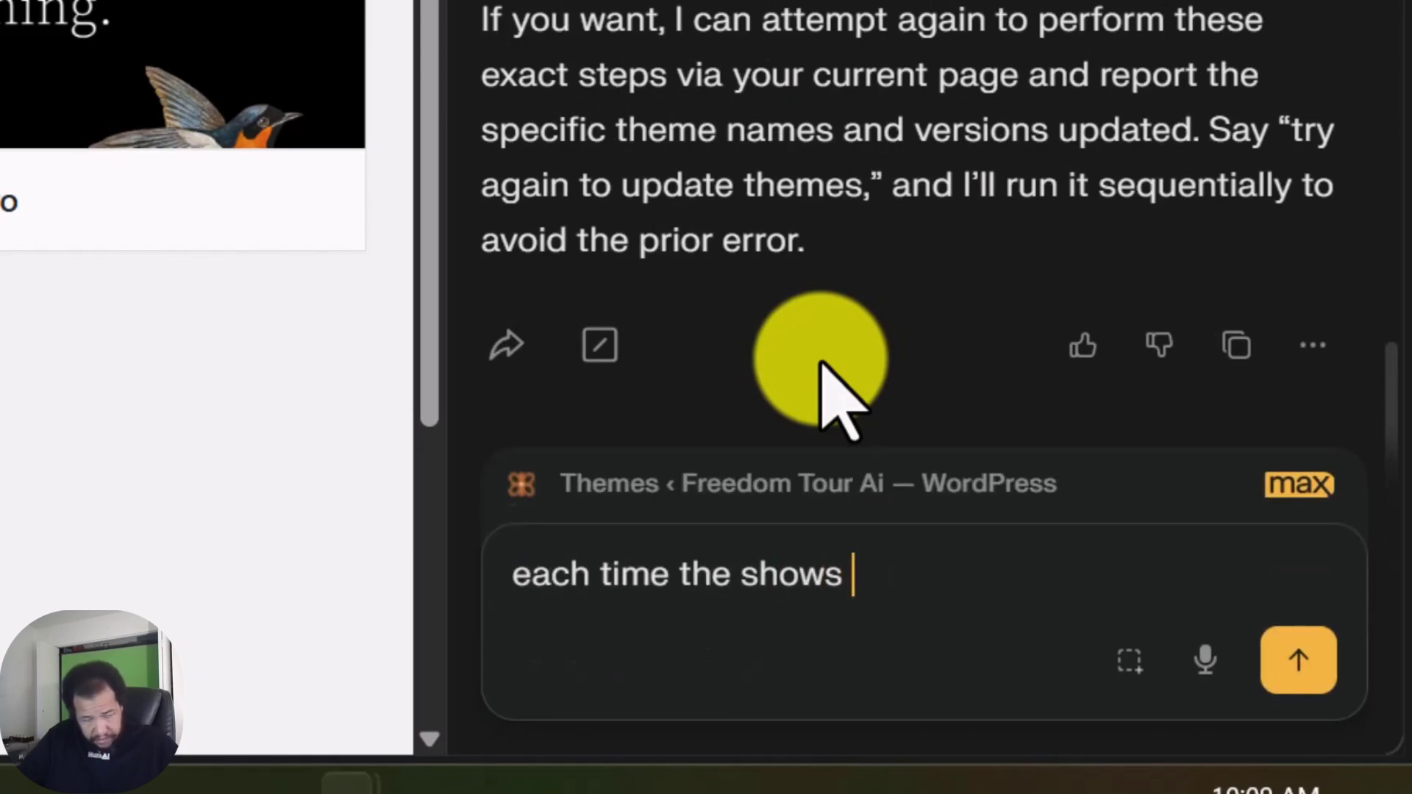
type("that the ")
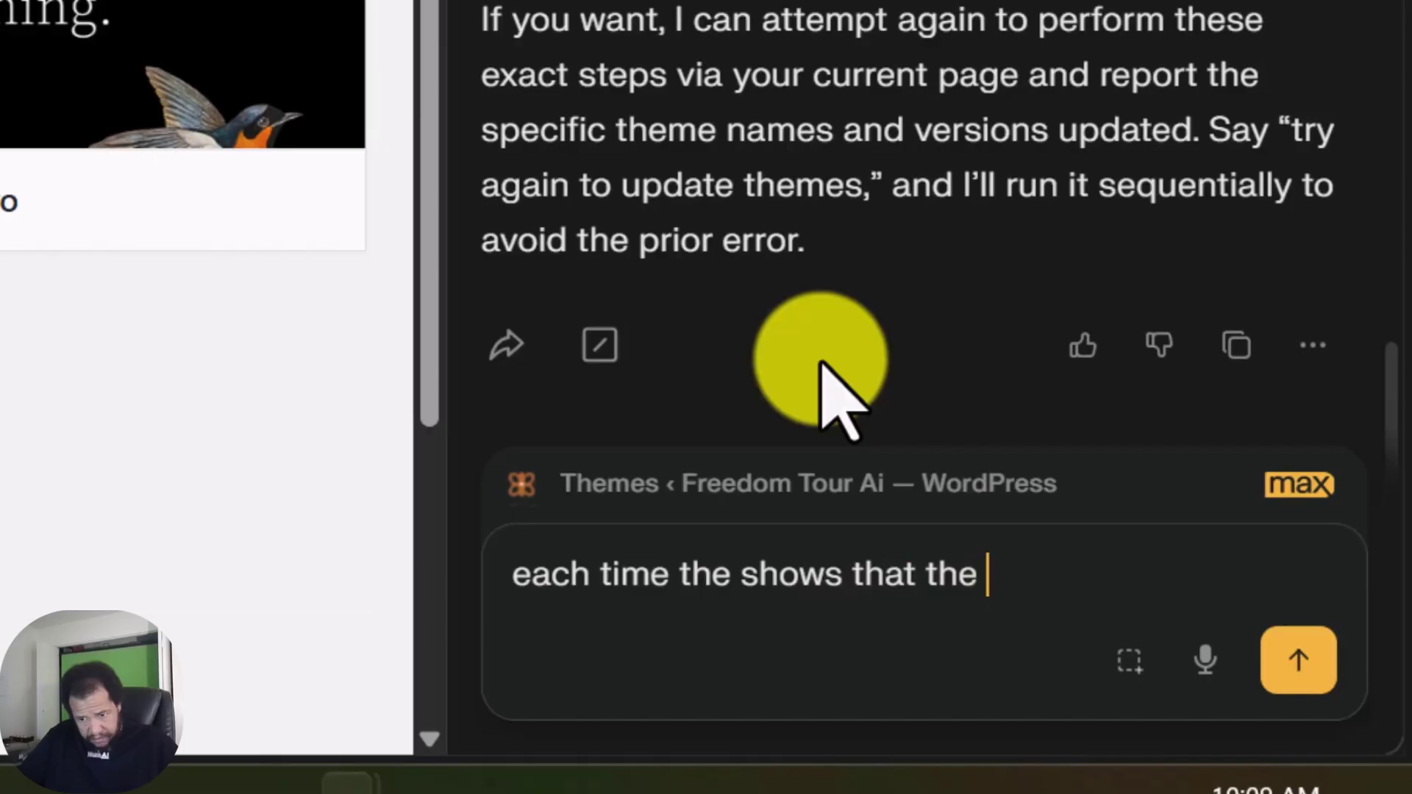
type("update was ")
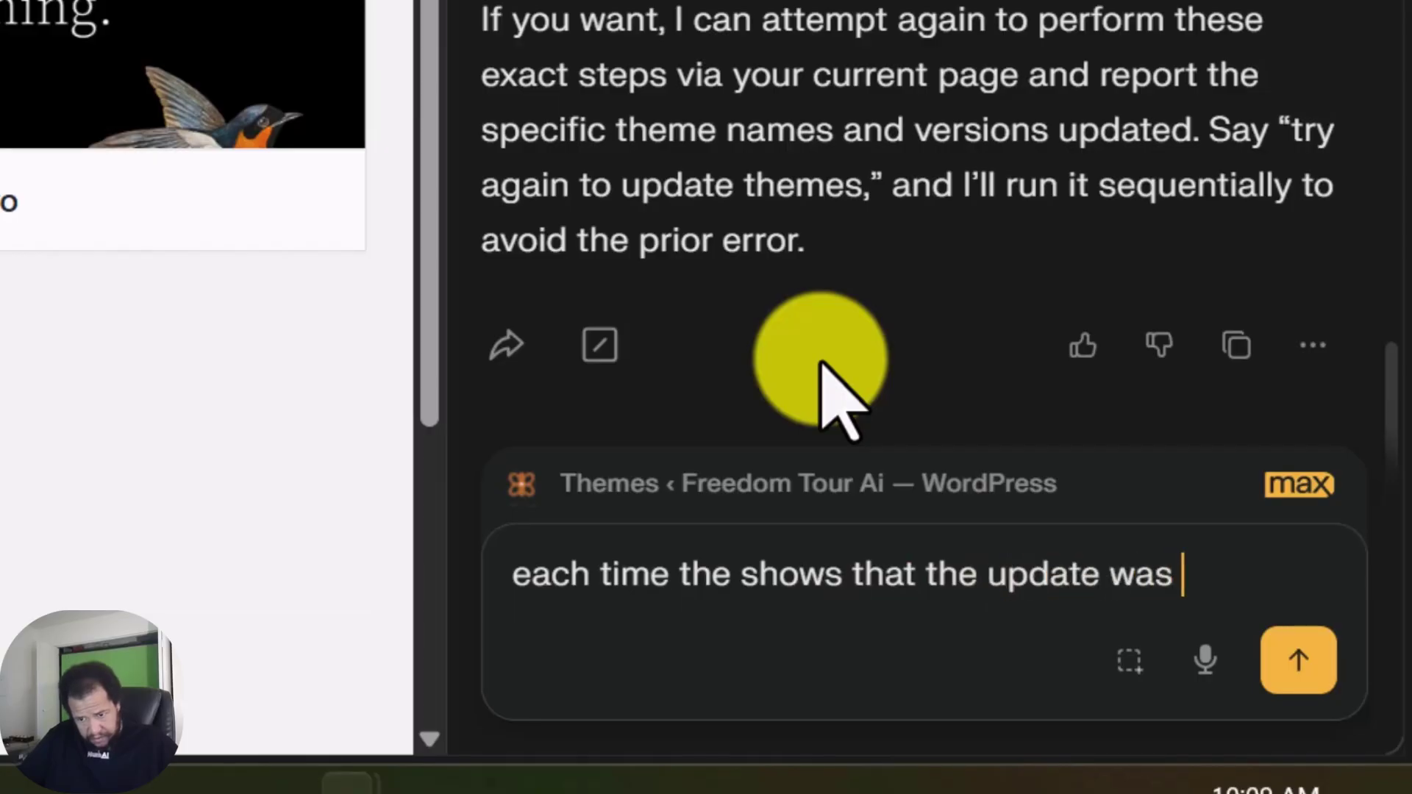
type("successful,")
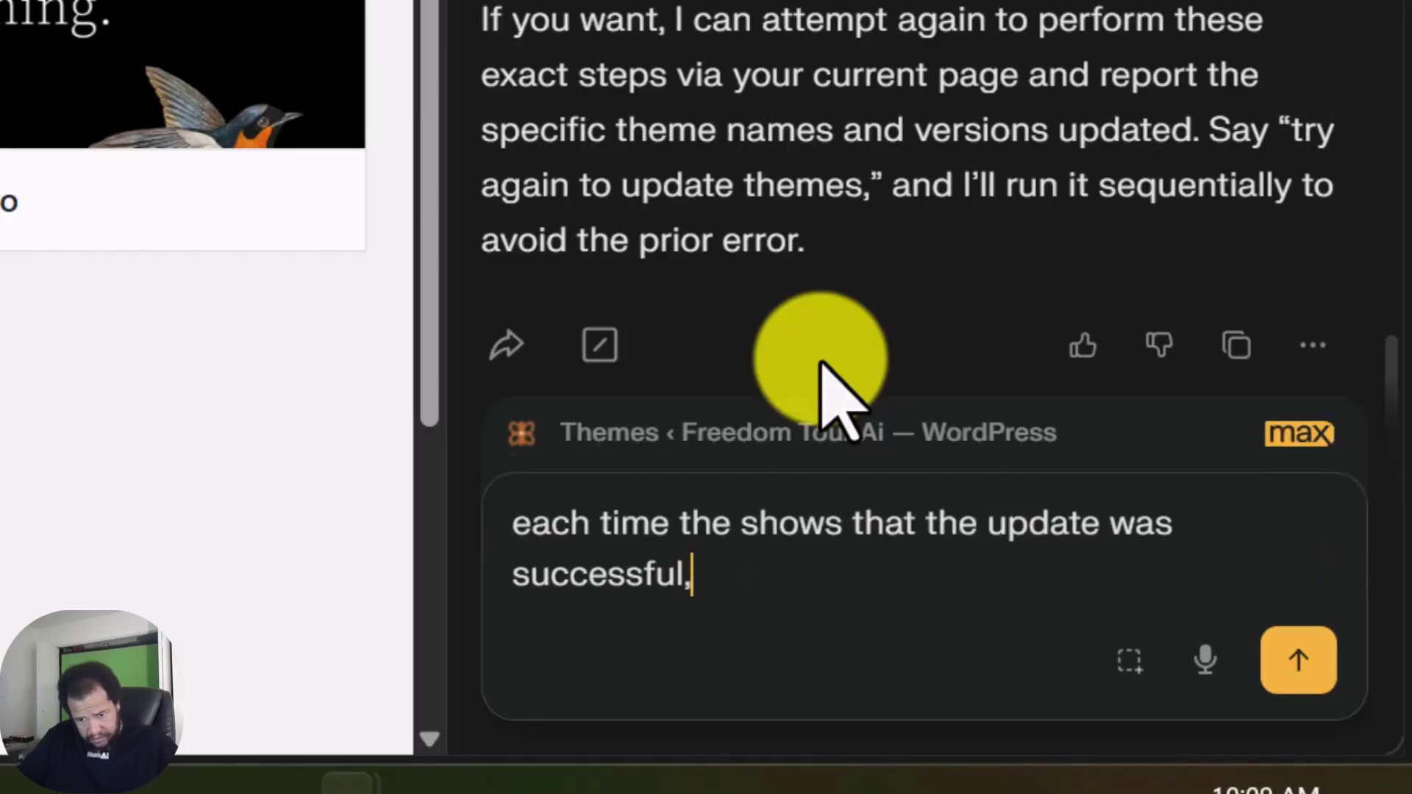
type(" you think it w")
key("BackSpace")
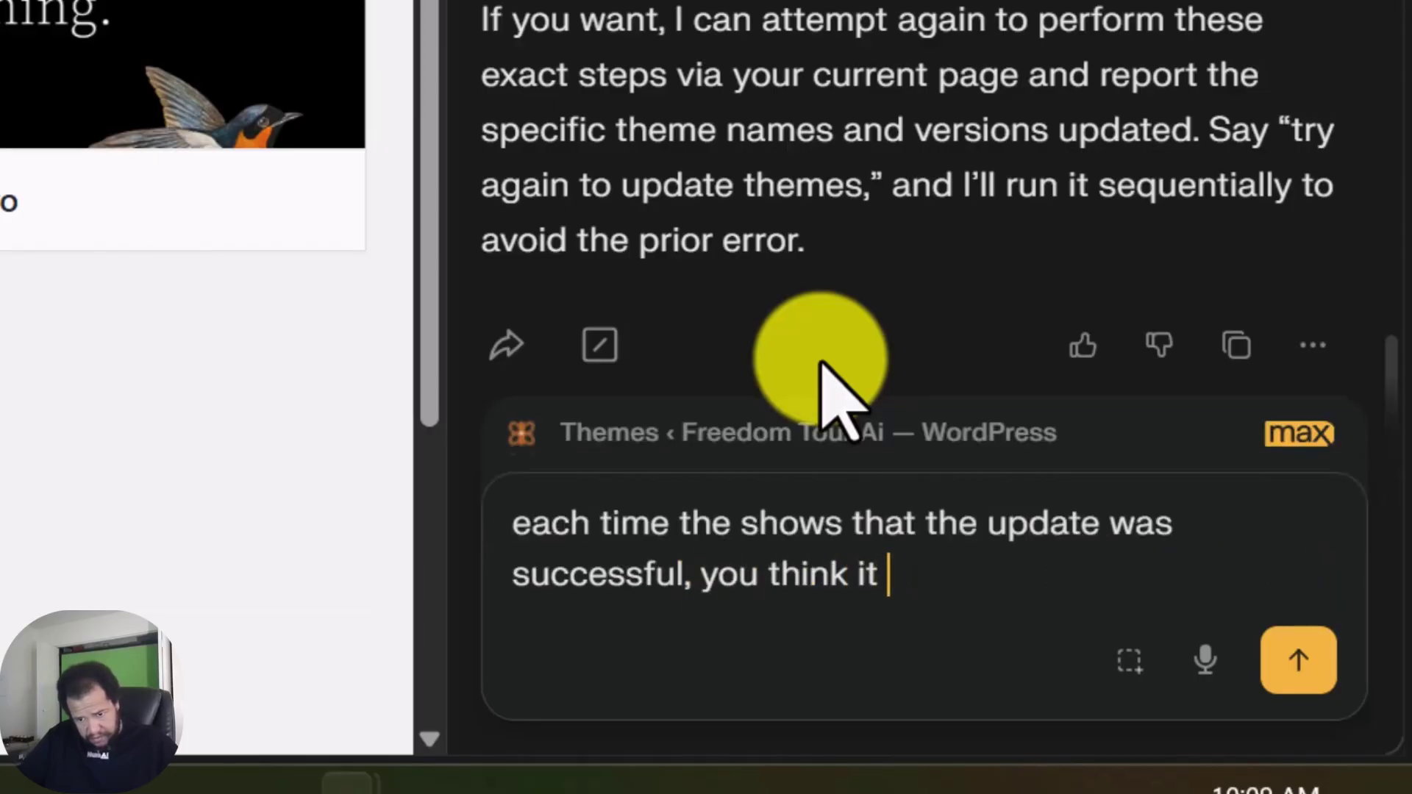
type("failed")
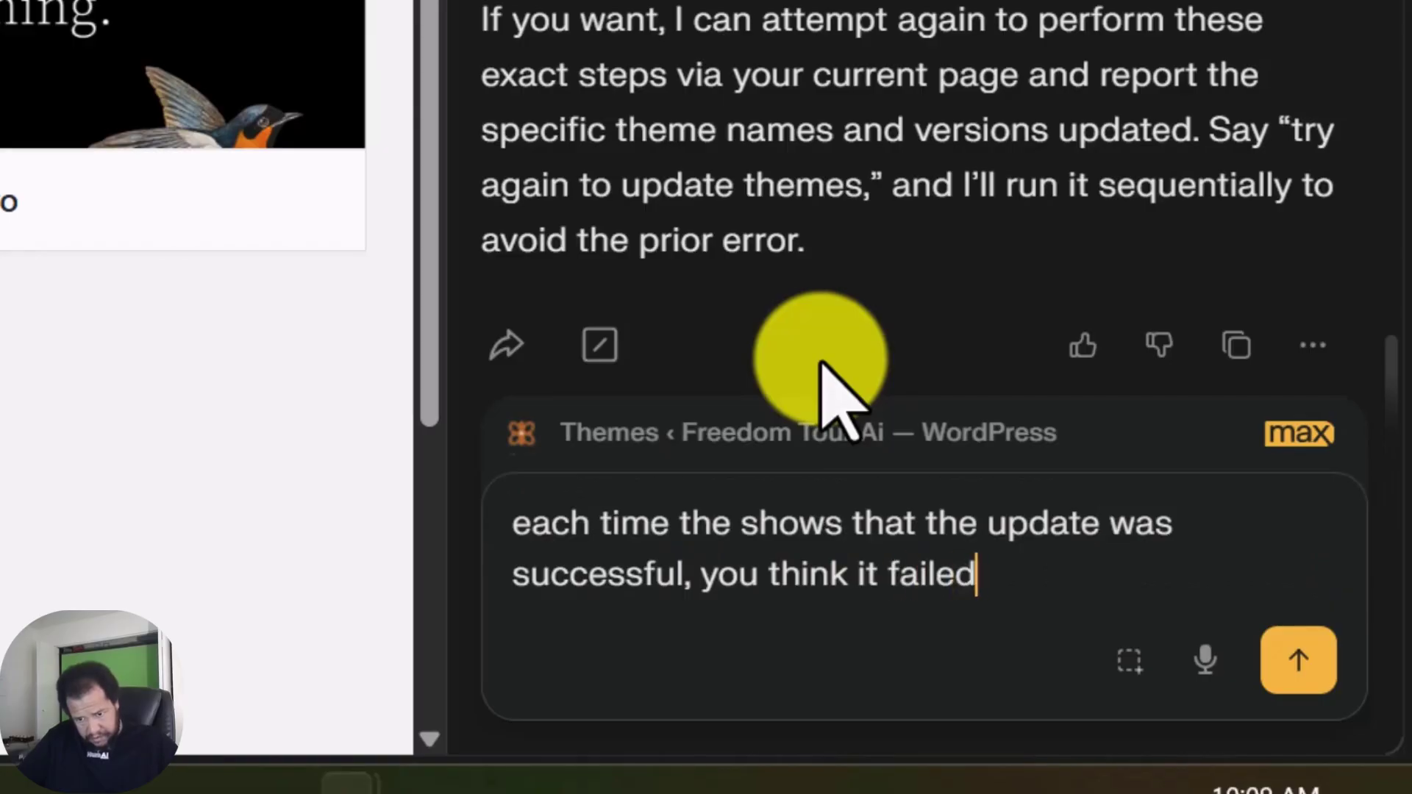
type(". Green is")
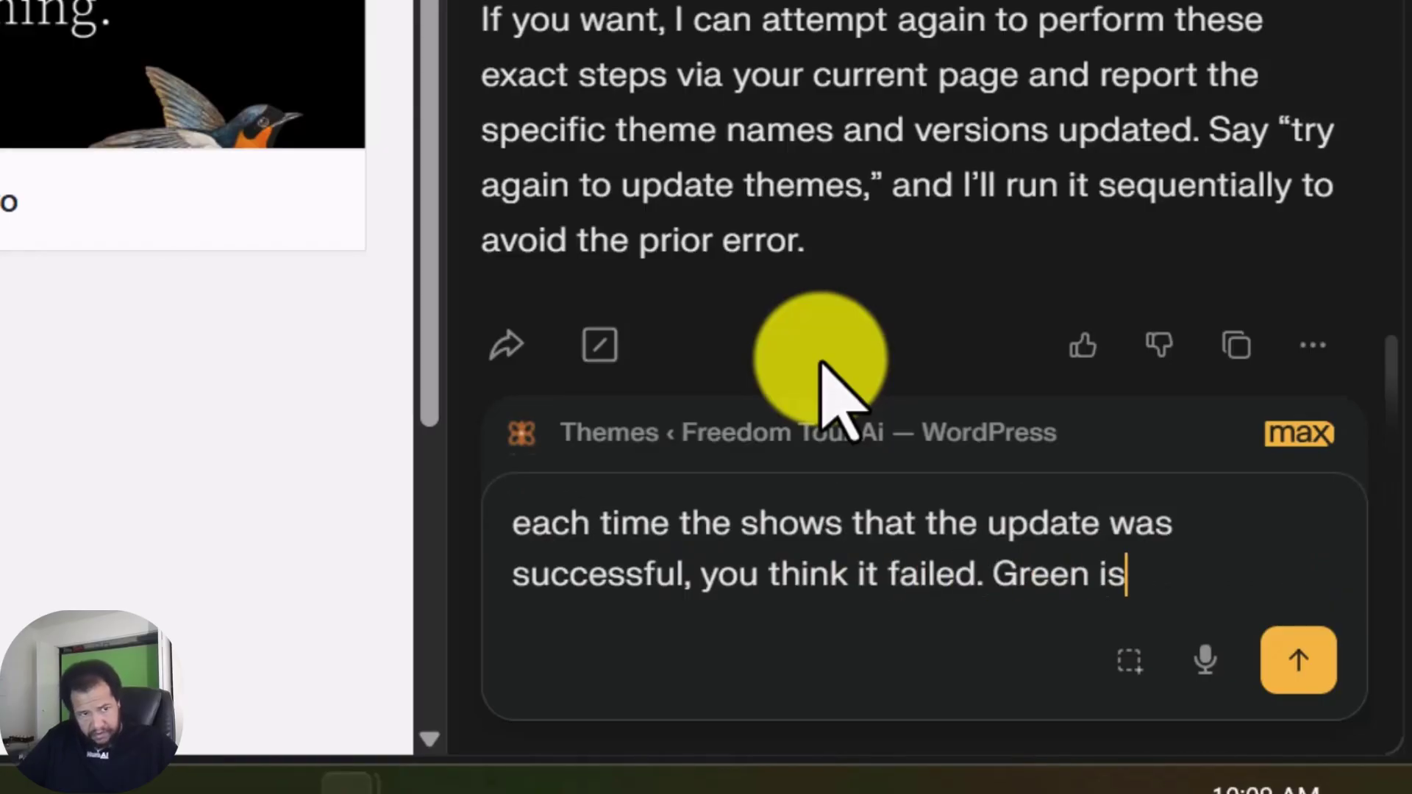
type(" succe")
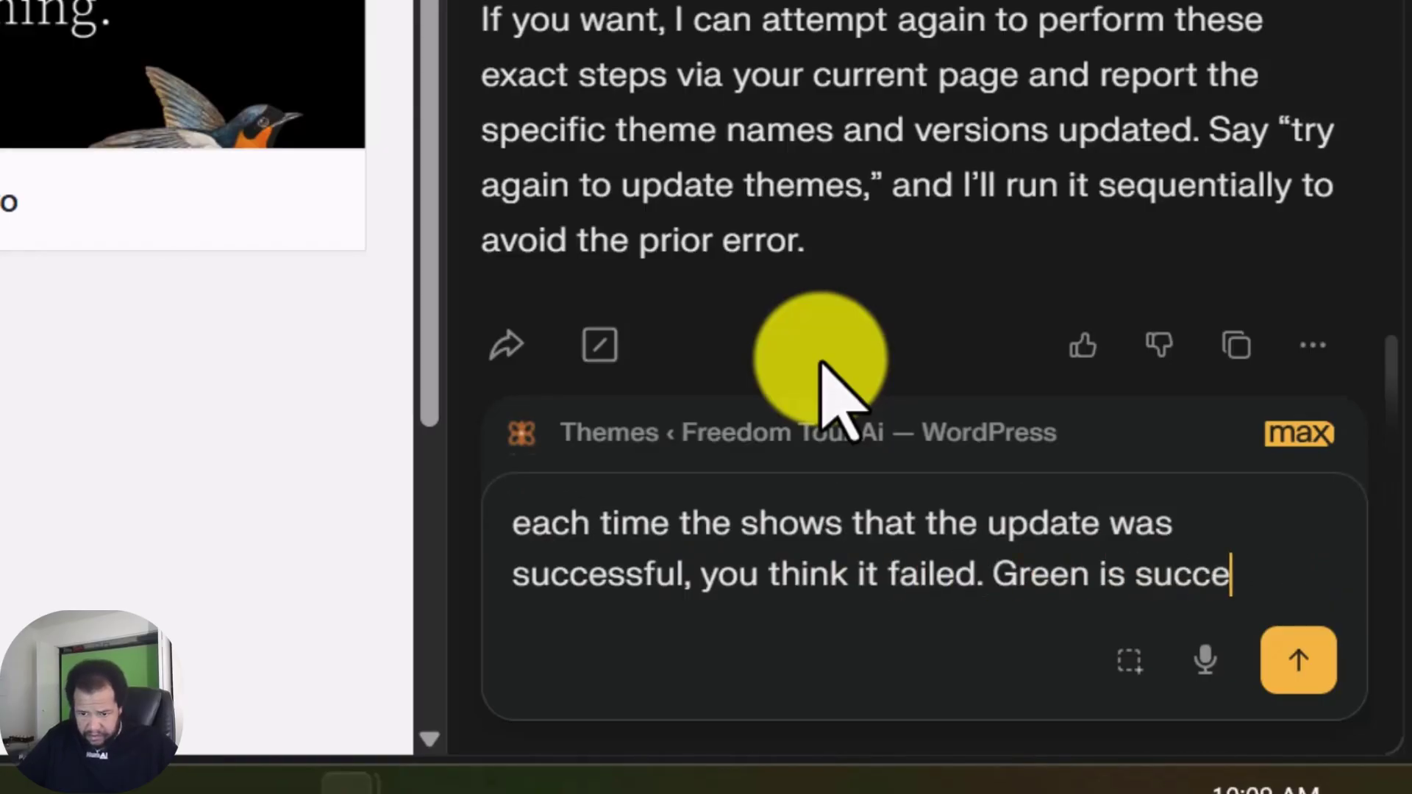
type("ss and ")
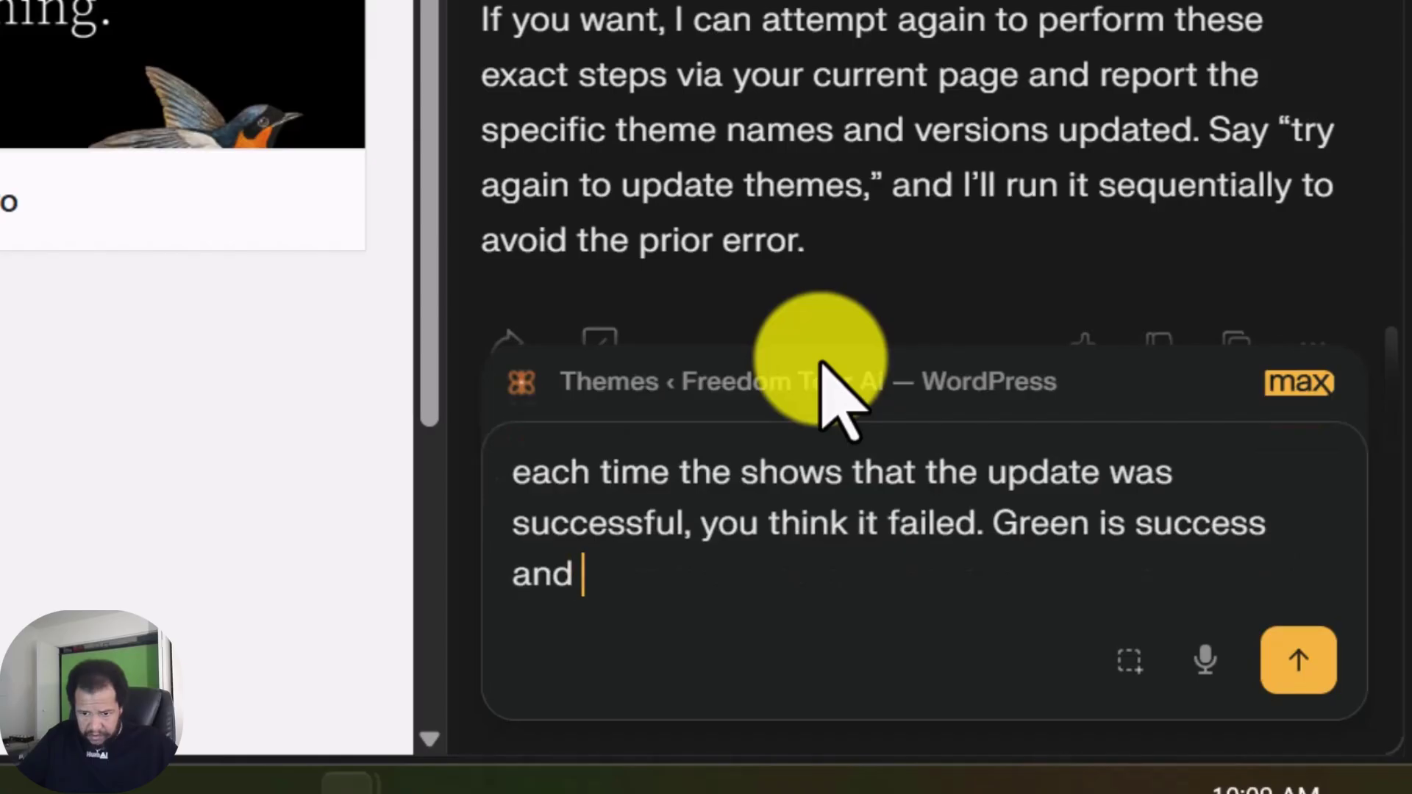
type("means keep goi")
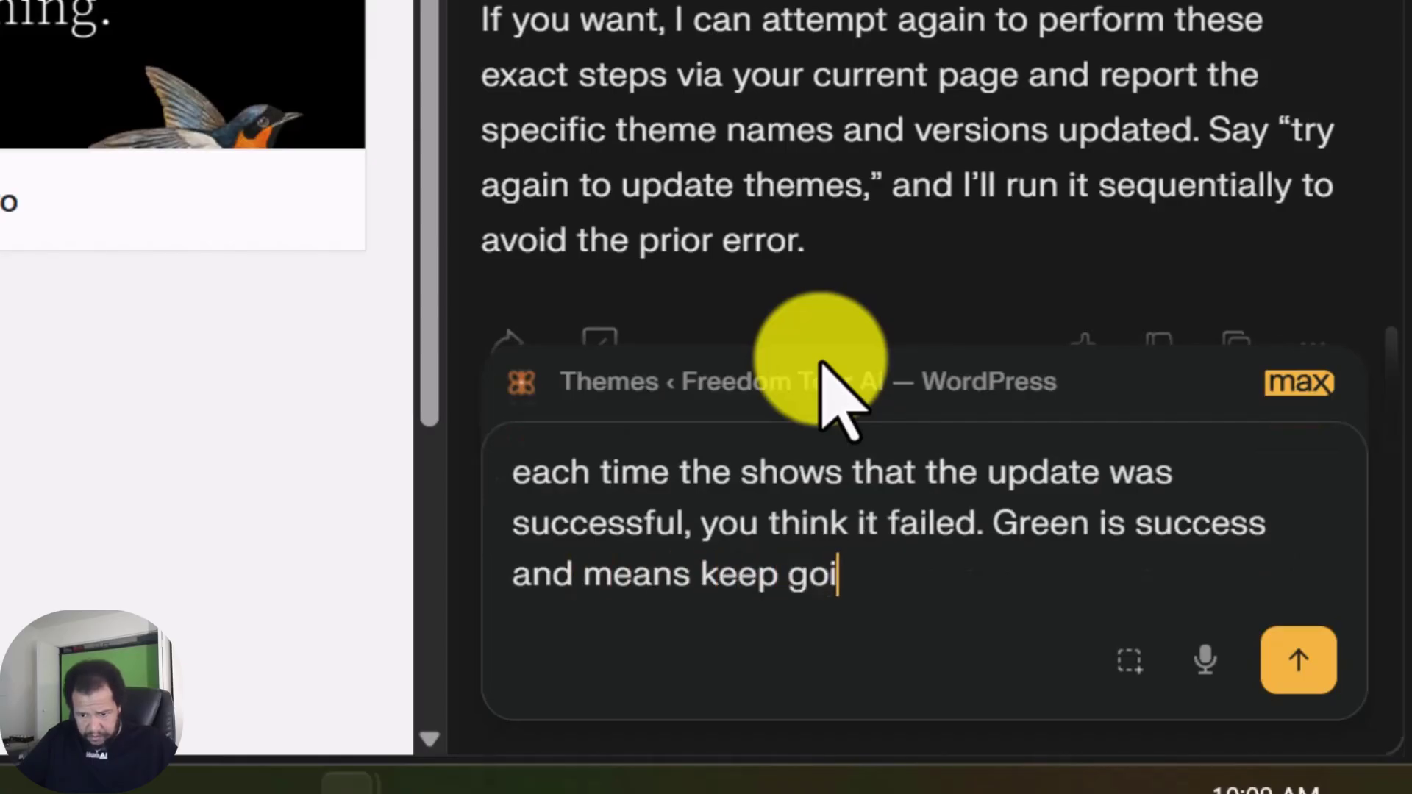
type("ng")
key("Return")
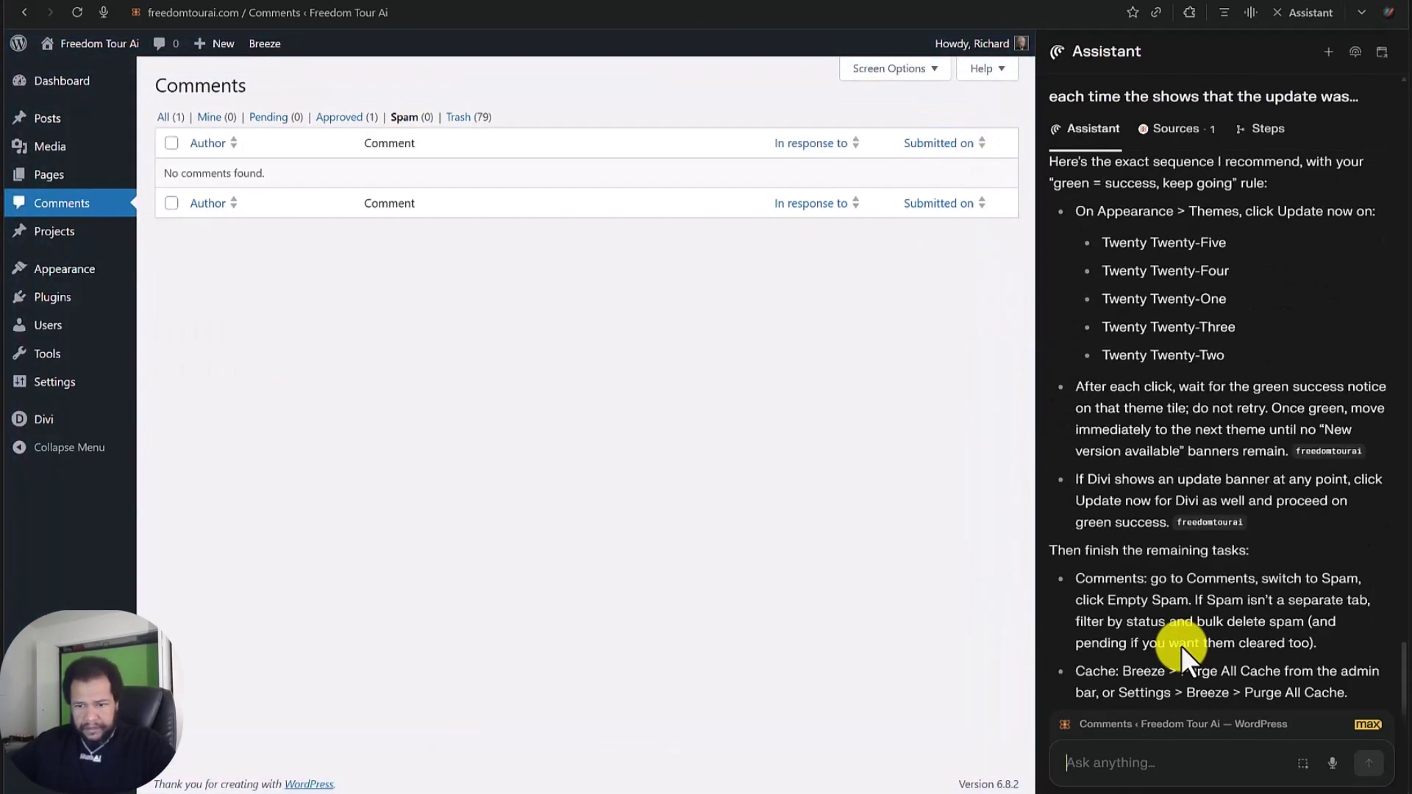
Step: Discard the draft chat message, empty the 79-comment Trash, then view All comments
type("you")
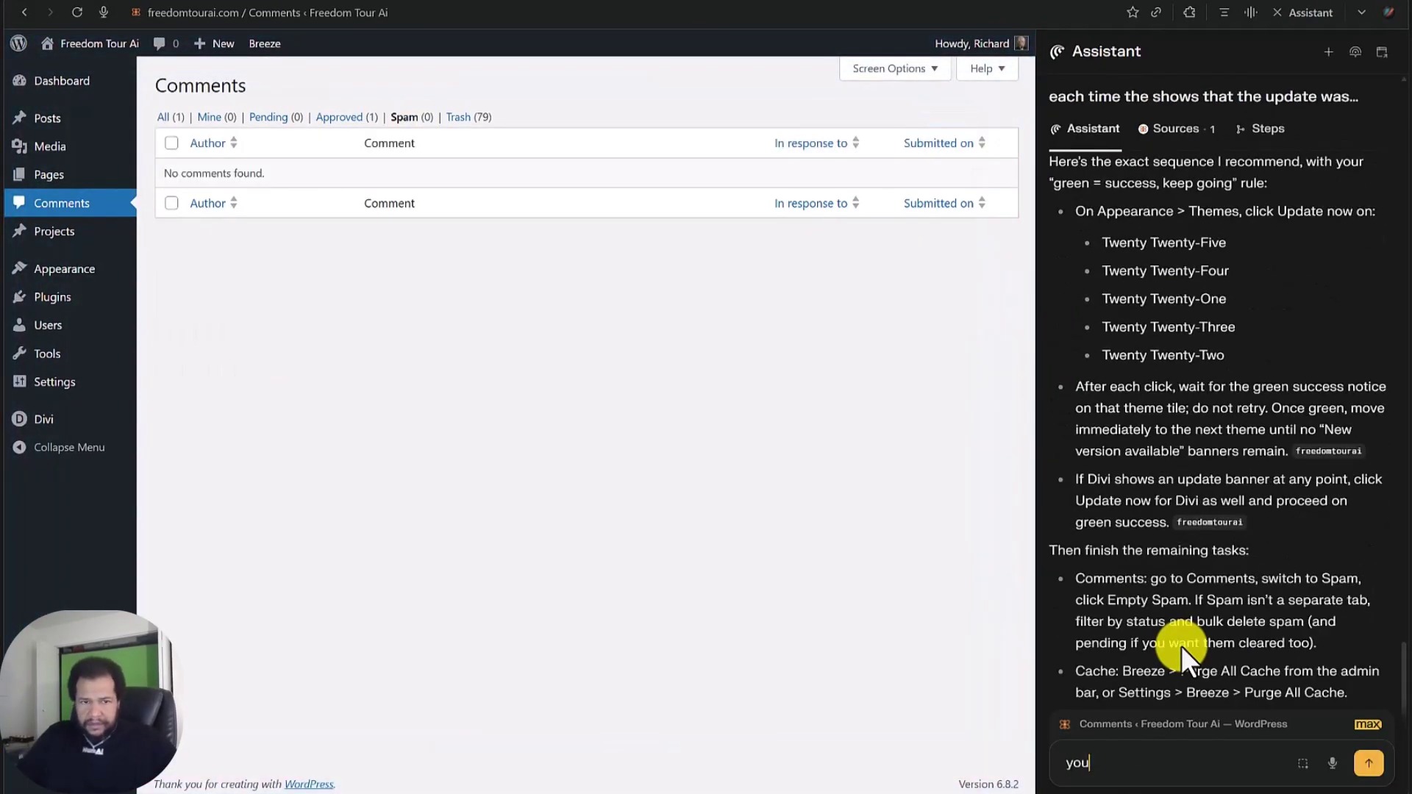
key("BackSpace")
key("BackSpace")
key("BackSpace")
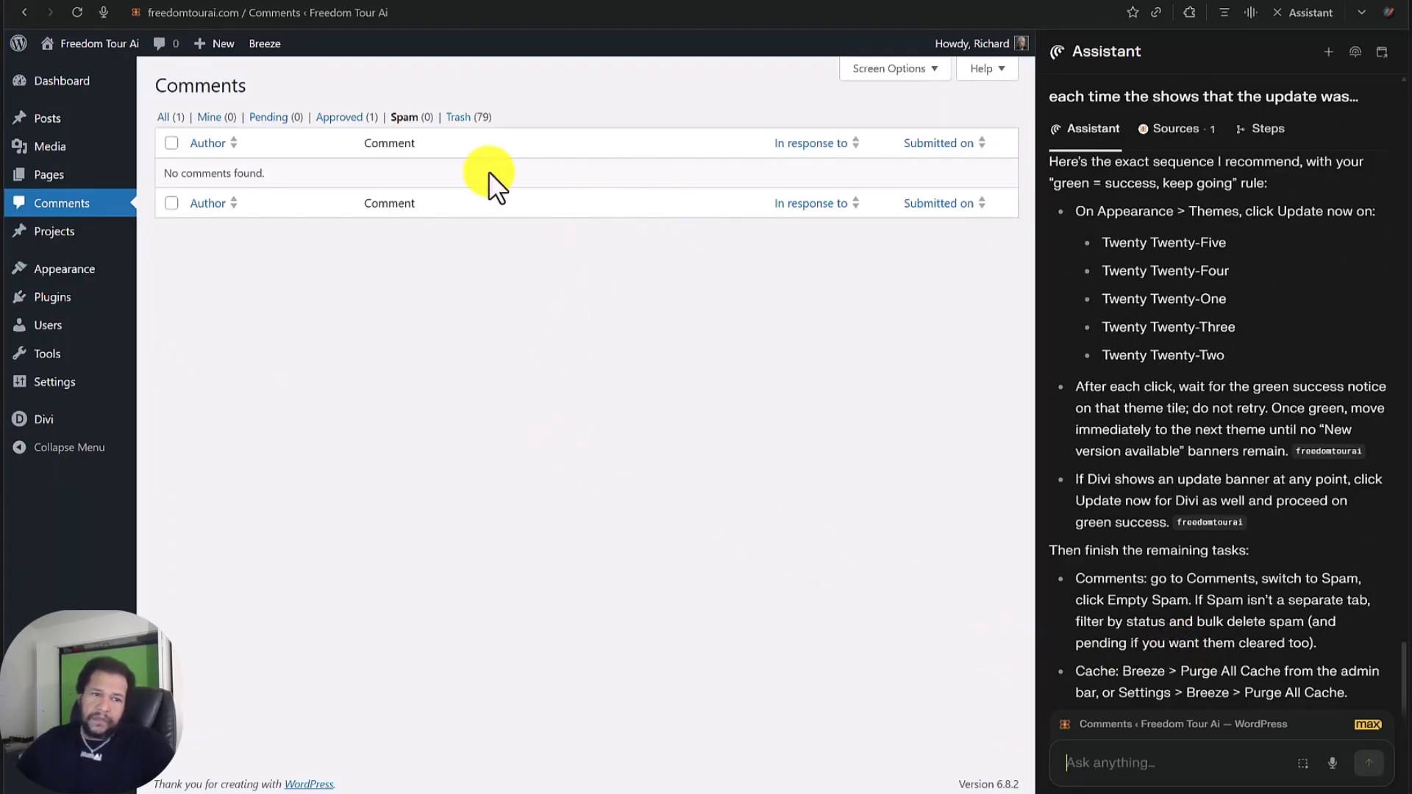
left_click(475, 121)
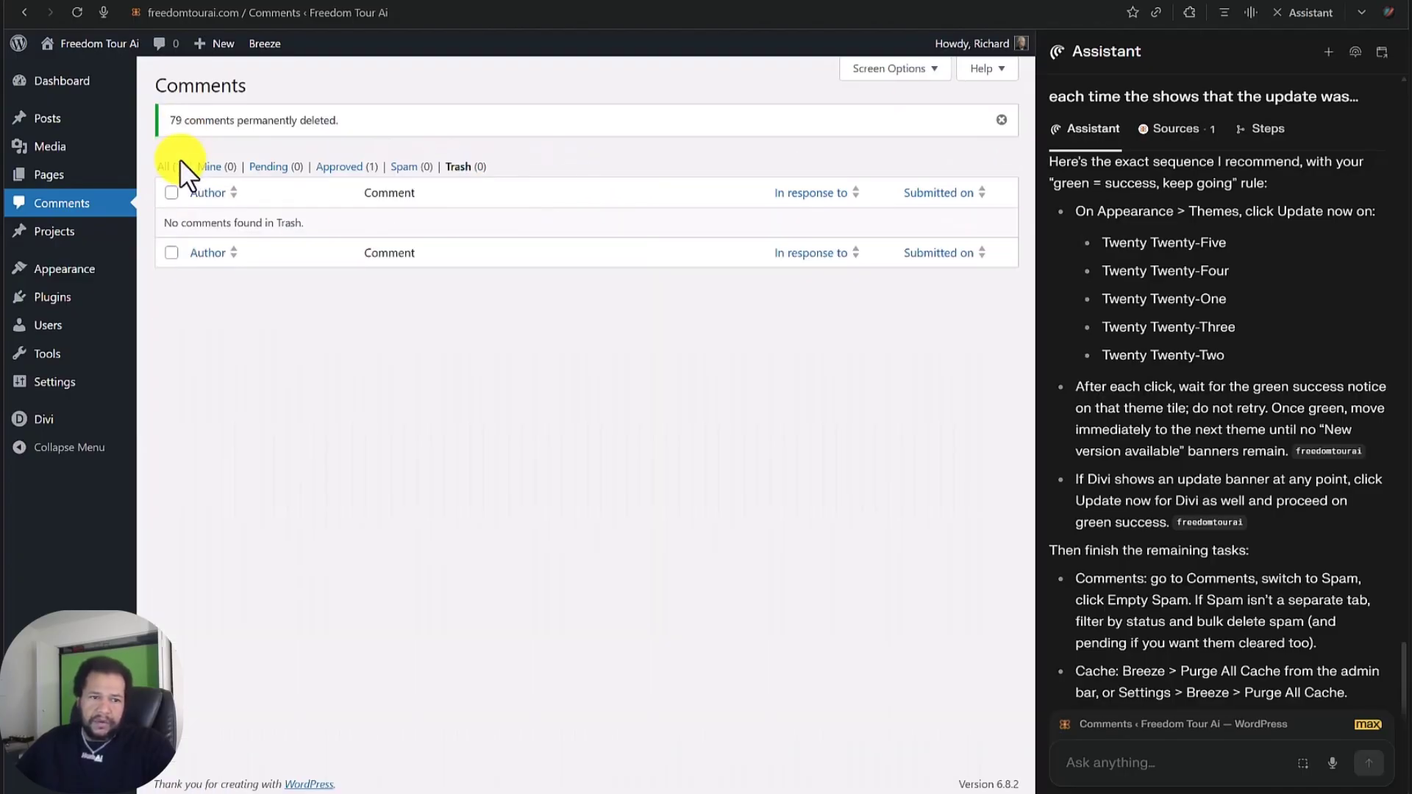
left_click(173, 167)
Step: Move the sample WordPress comment to Trash with Bulk actions, then delete it permanently
left_click(172, 167)
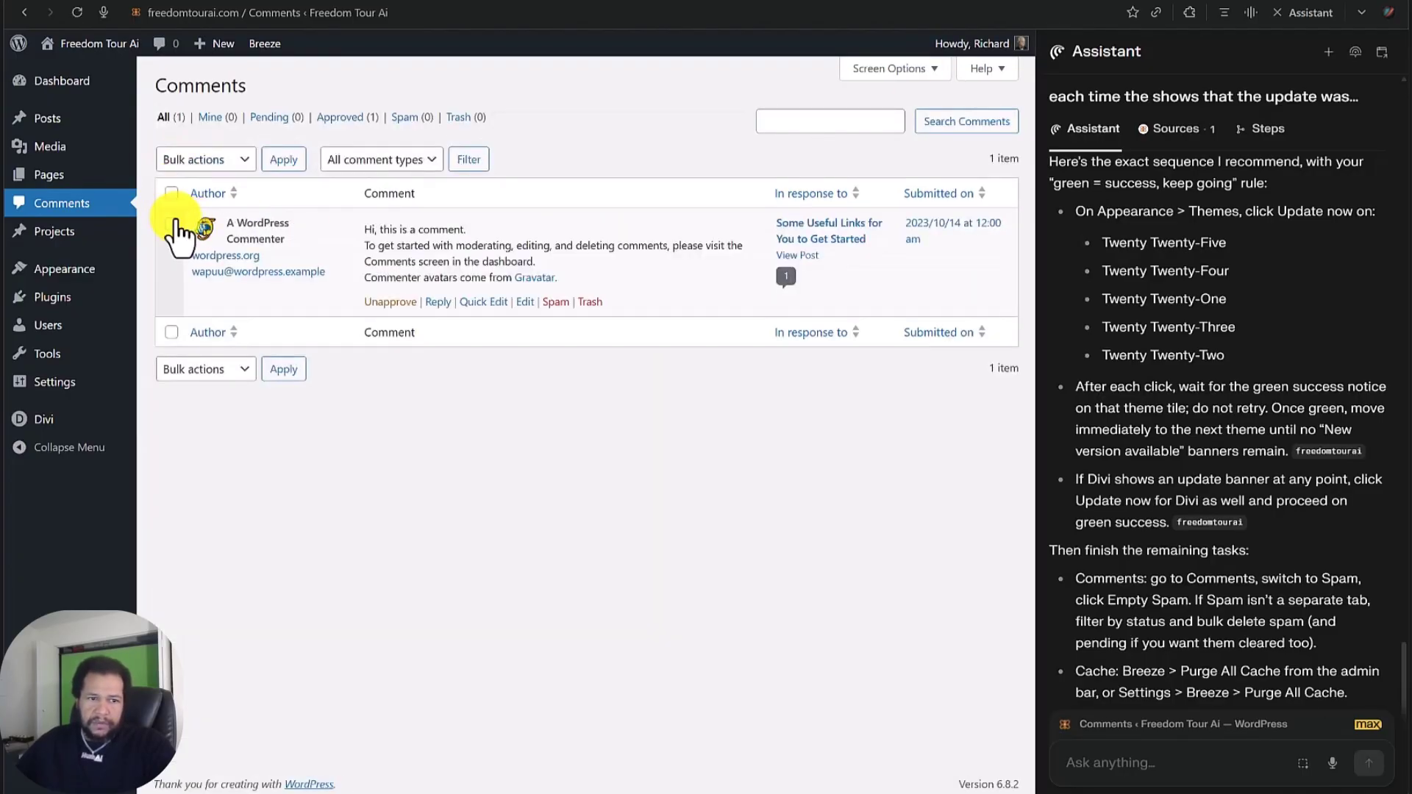
left_click(173, 223)
left_click(204, 376)
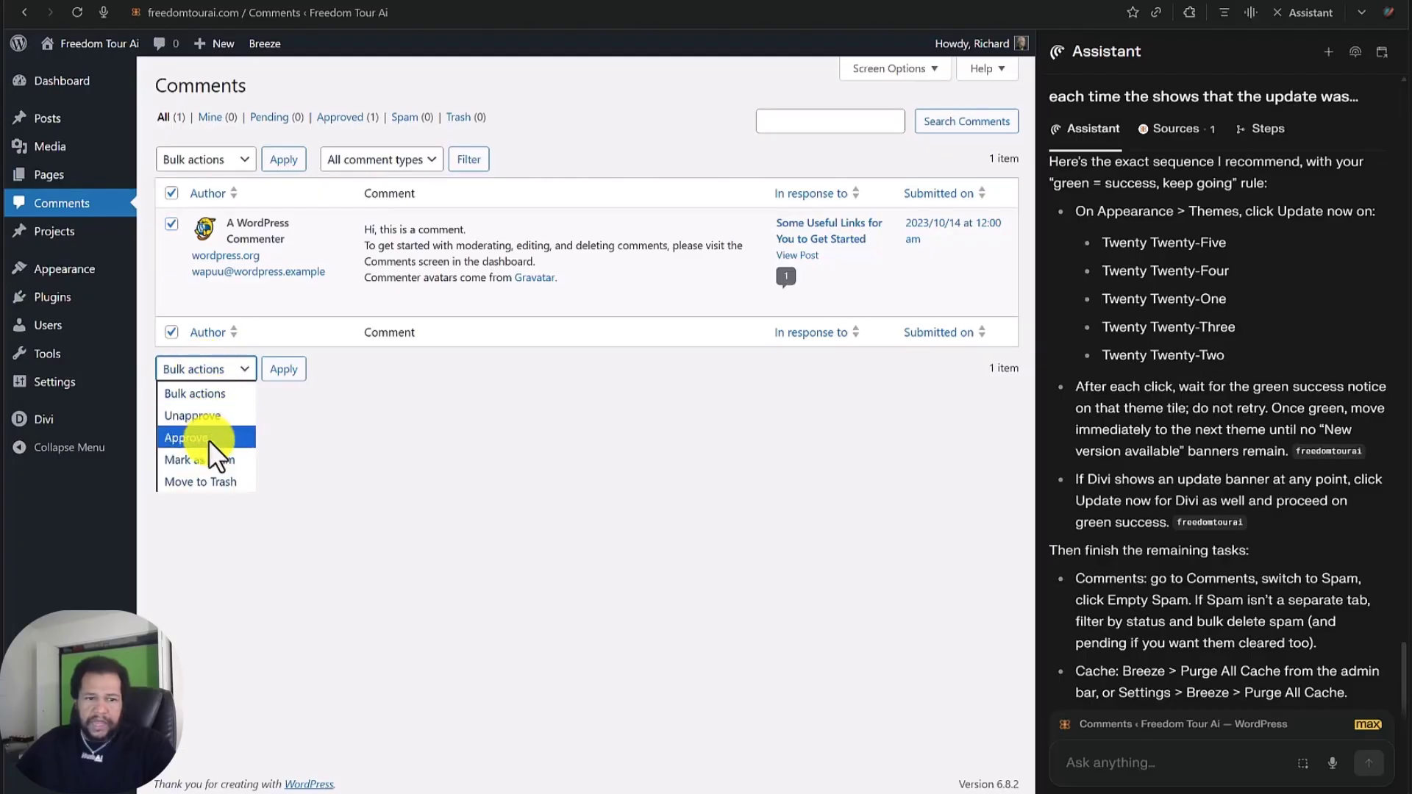
left_click(207, 480)
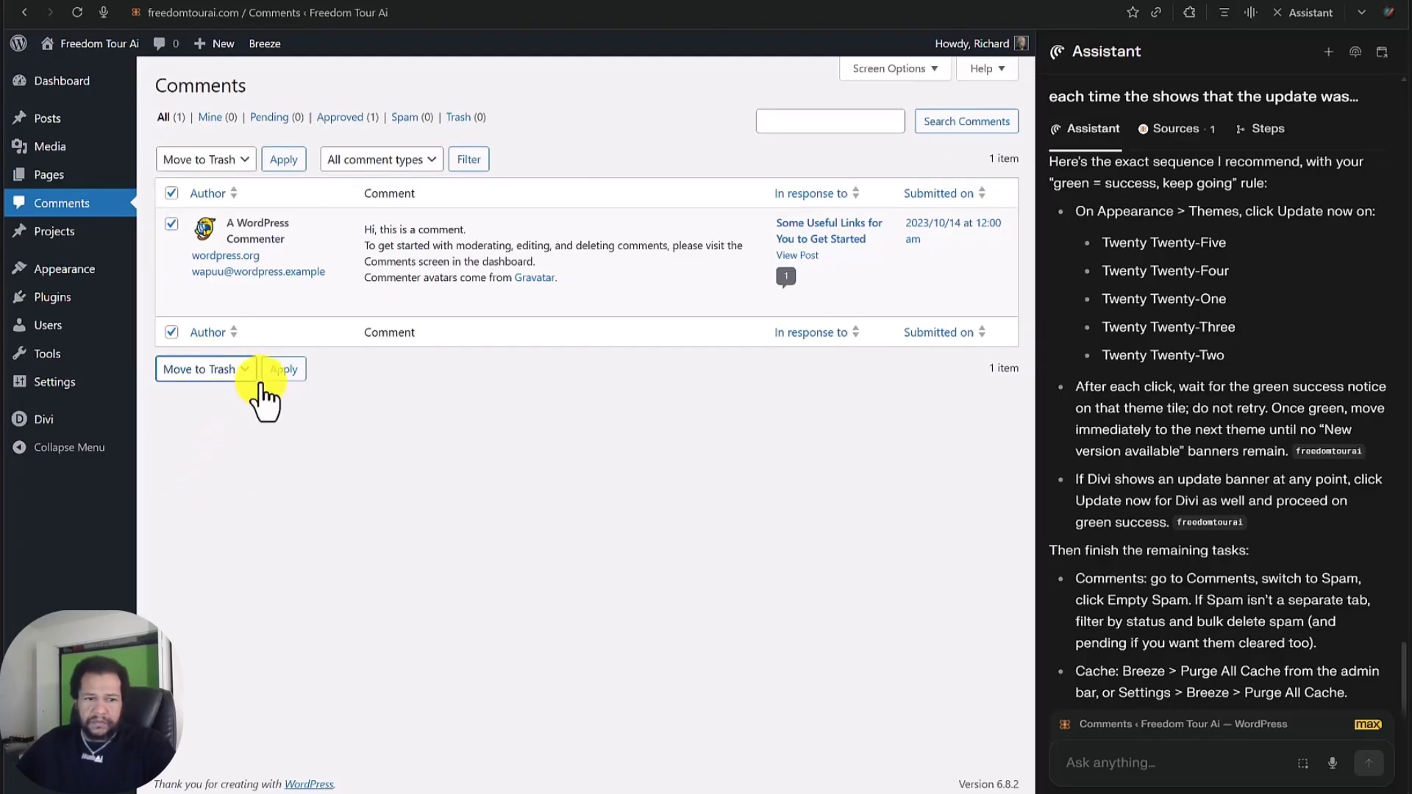
left_click(283, 371)
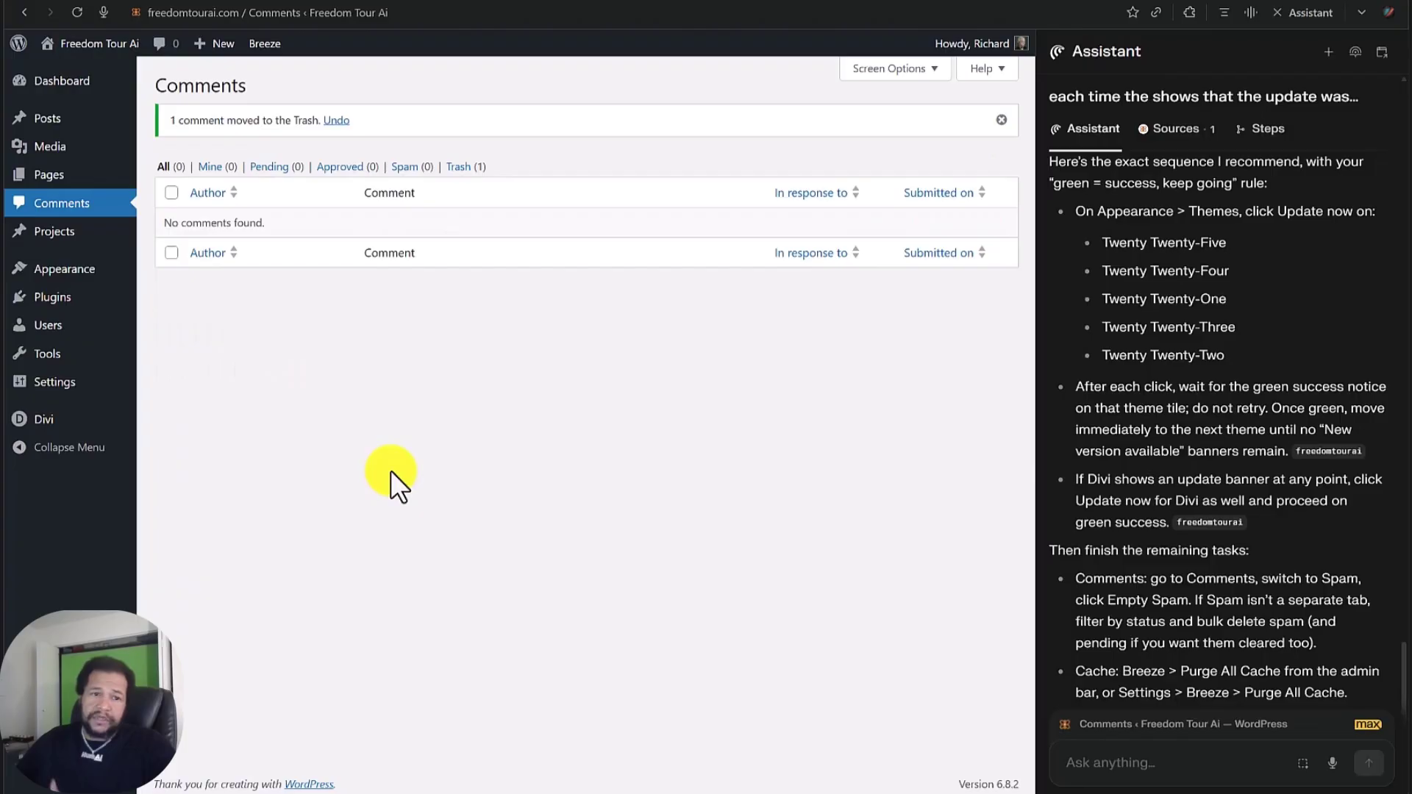
left_click(469, 166)
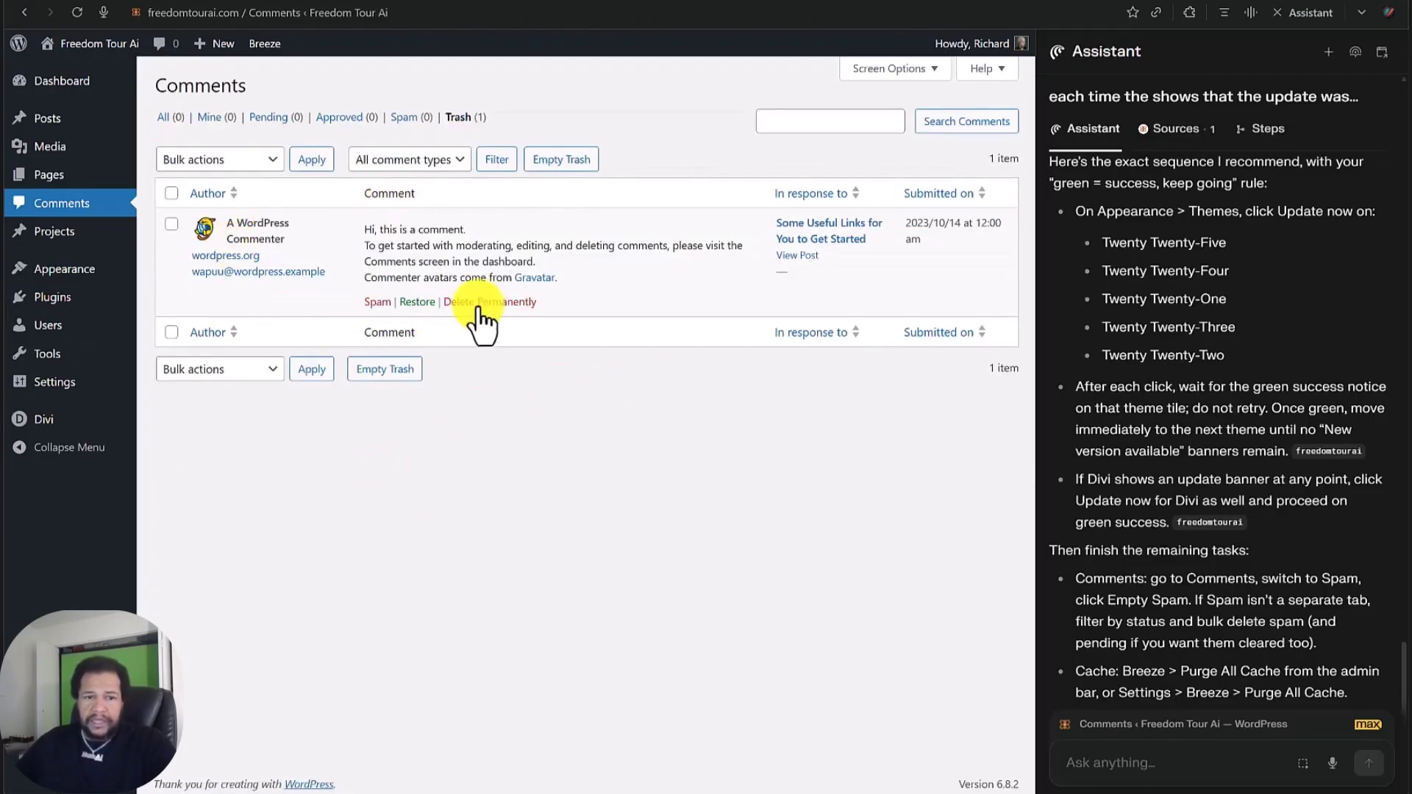
left_click(480, 303)
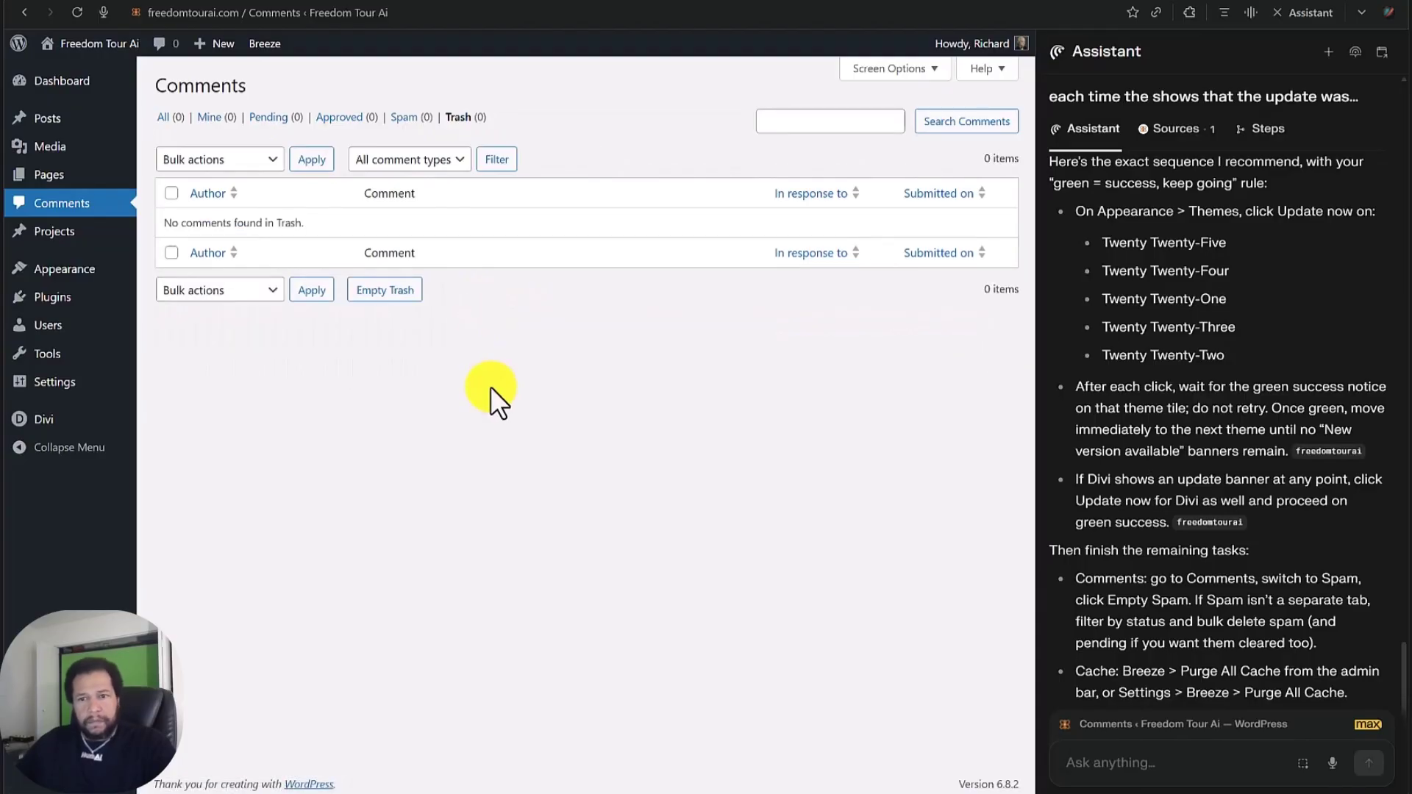